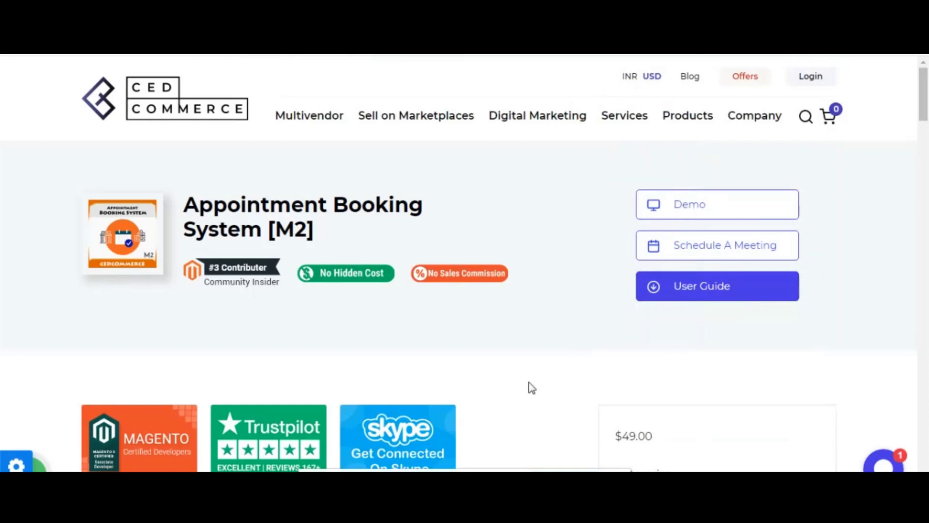
- Review the Appointment Booking System [M2] extension page, including its pricing, product specification and description
{"action": "scroll", "coordinate": [532, 388], "scroll_direction": "down", "scroll_amount": 2}
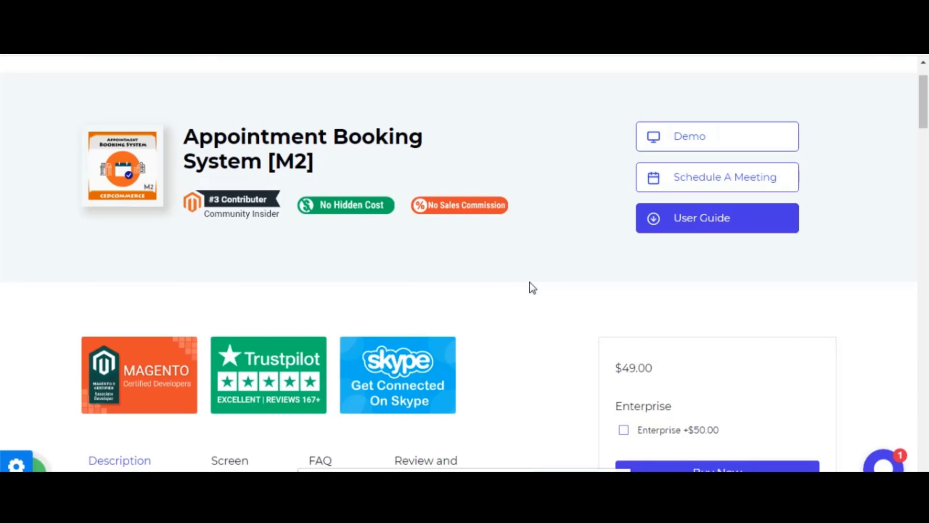
{"action": "scroll", "coordinate": [531, 283], "scroll_direction": "down", "scroll_amount": 3}
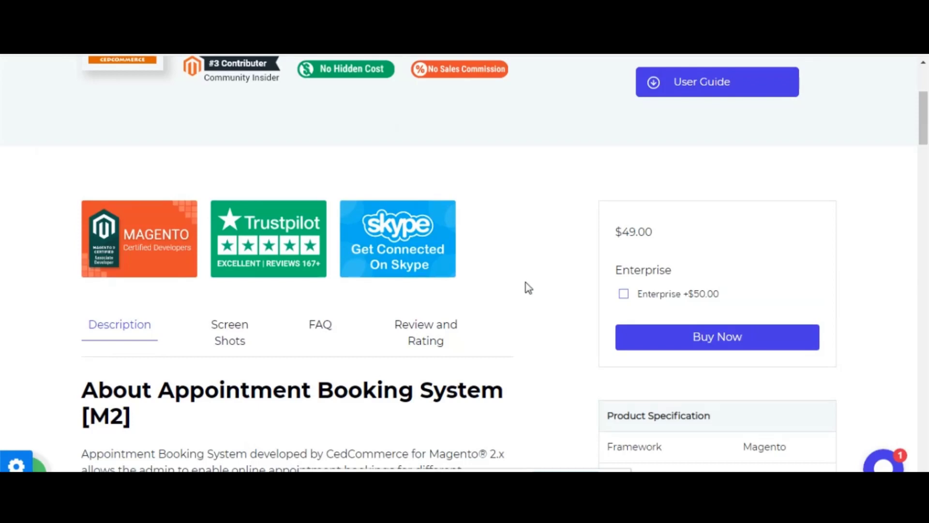
{"action": "scroll", "coordinate": [528, 282], "scroll_direction": "up", "scroll_amount": 1}
{"action": "scroll", "coordinate": [529, 288], "scroll_direction": "up", "scroll_amount": 2}
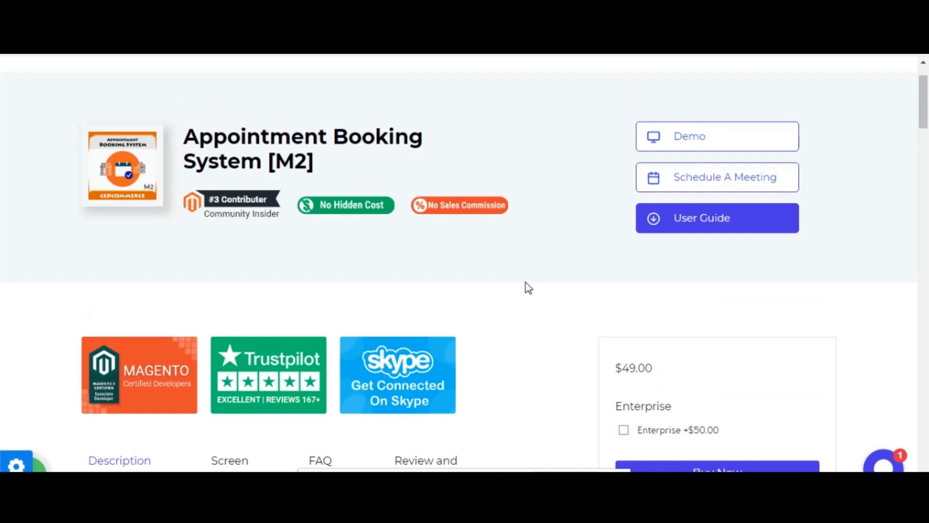
{"action": "scroll", "coordinate": [529, 288], "scroll_direction": "down", "scroll_amount": 1}
{"action": "scroll", "coordinate": [526, 286], "scroll_direction": "up", "scroll_amount": 1}
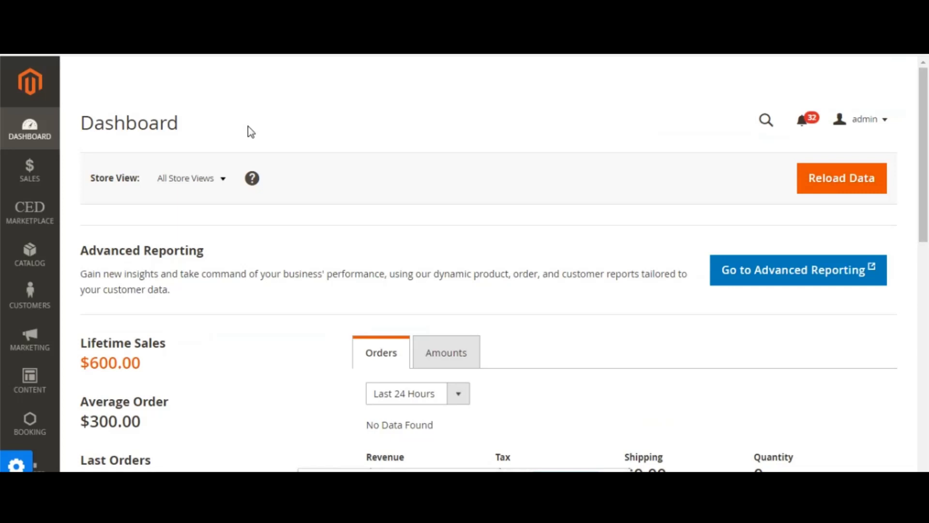
- Open the Booking settings in the Magento admin and set Enable Booking System to Yes
{"action": "left_click", "coordinate": [23, 418]}
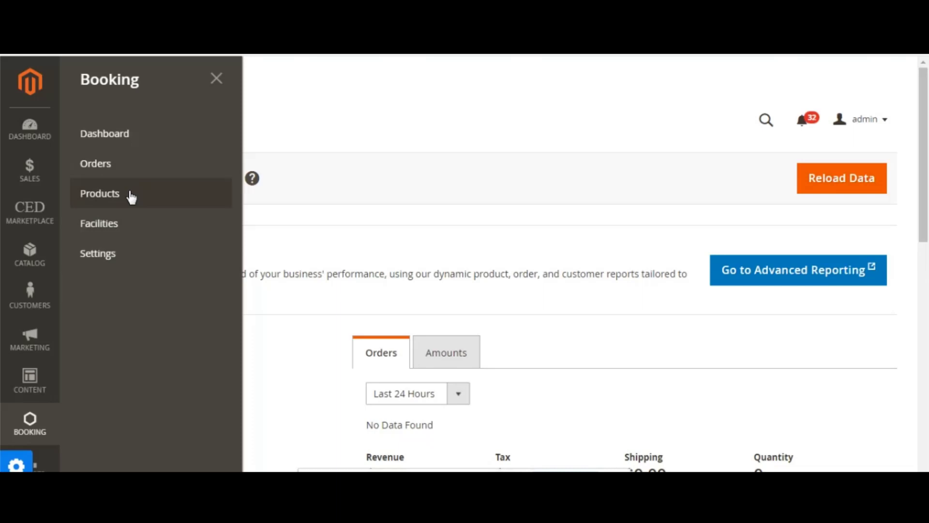
{"action": "left_click", "coordinate": [125, 257]}
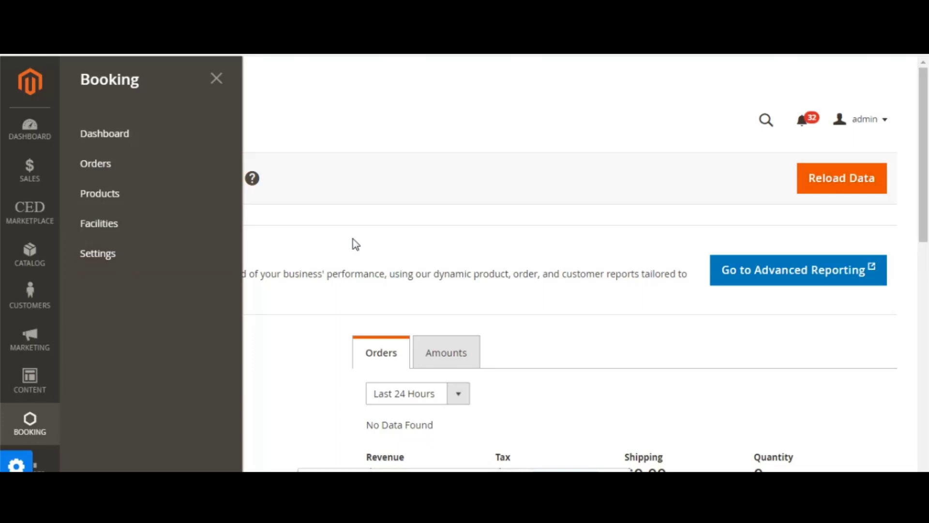
{"action": "scroll", "coordinate": [392, 236], "scroll_direction": "down", "scroll_amount": 2}
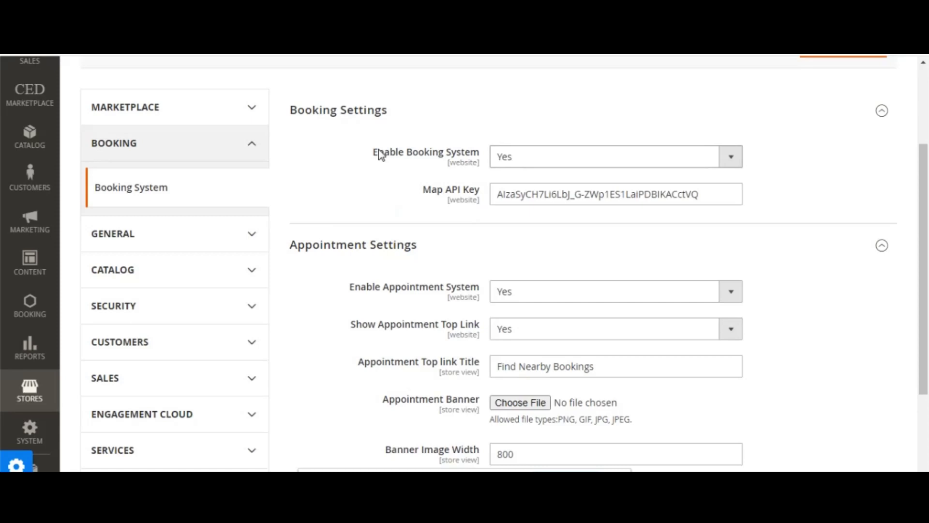
{"action": "left_click", "coordinate": [515, 156]}
{"action": "left_click", "coordinate": [514, 158]}
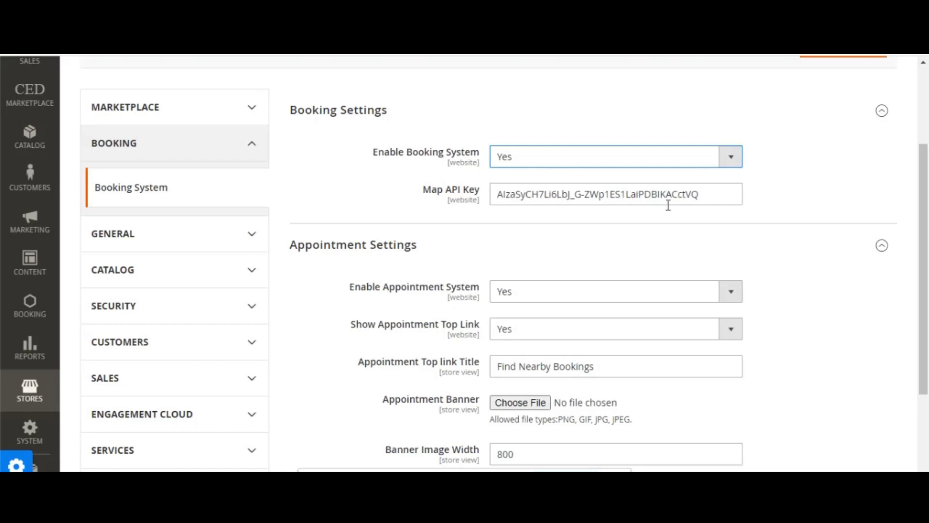
- Set Enable Appointment System to Yes and review the appointment top link and banner settings
{"action": "scroll", "coordinate": [625, 234], "scroll_direction": "down", "scroll_amount": 2}
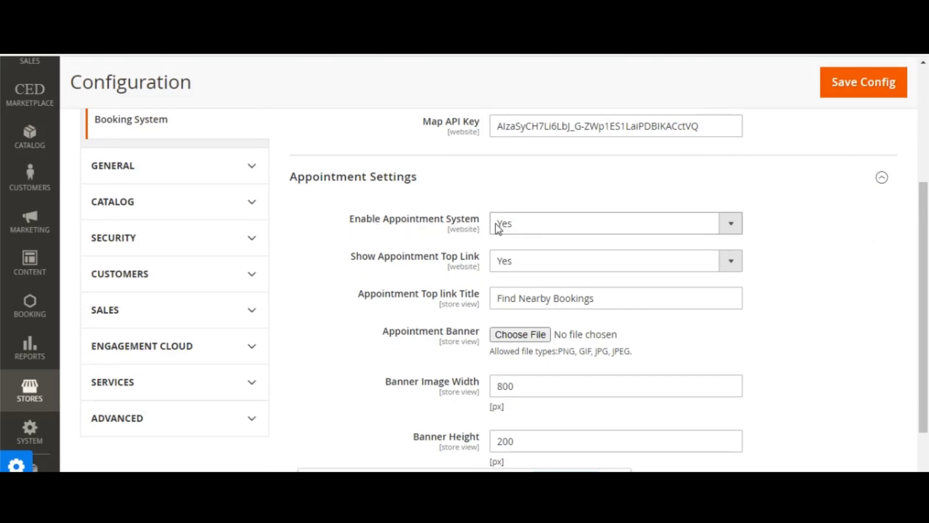
{"action": "left_click", "coordinate": [519, 232]}
{"action": "left_click", "coordinate": [506, 241]}
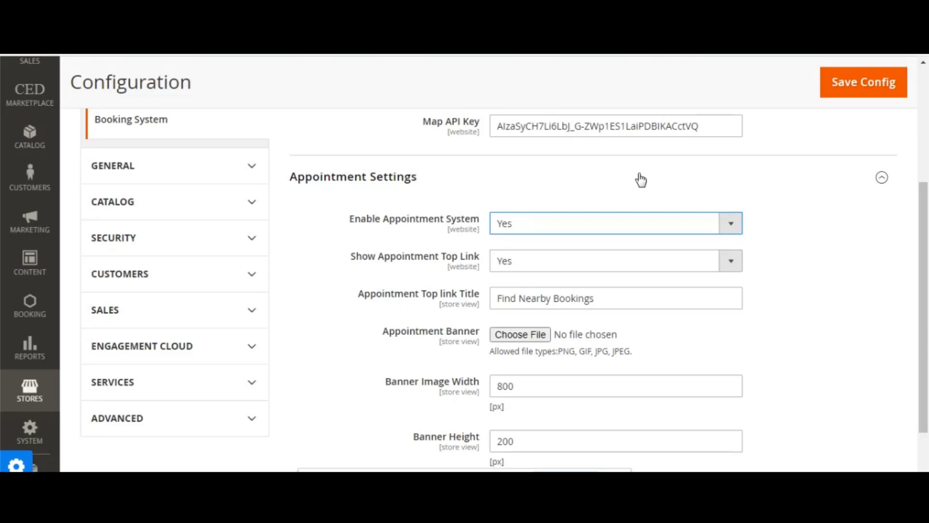
{"action": "scroll", "coordinate": [611, 206], "scroll_direction": "down", "scroll_amount": 1}
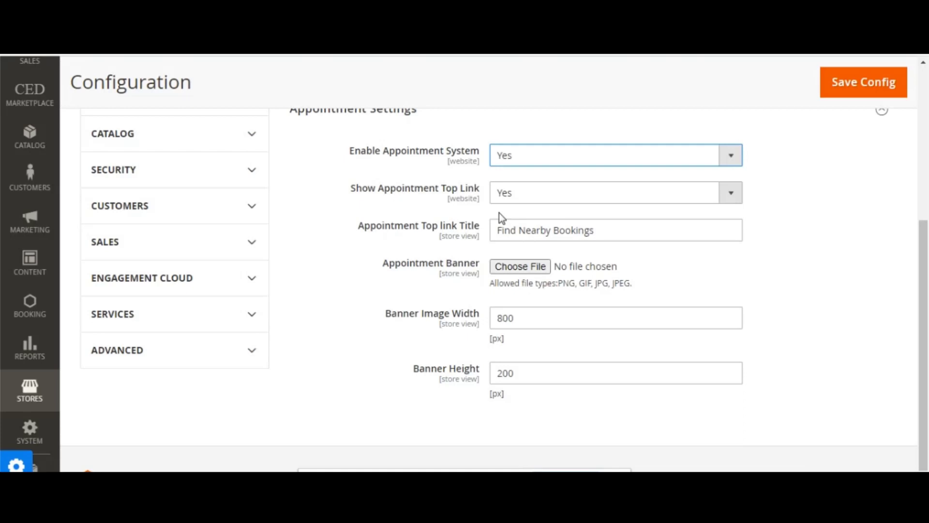
{"action": "scroll", "coordinate": [567, 211], "scroll_direction": "down", "scroll_amount": 2}
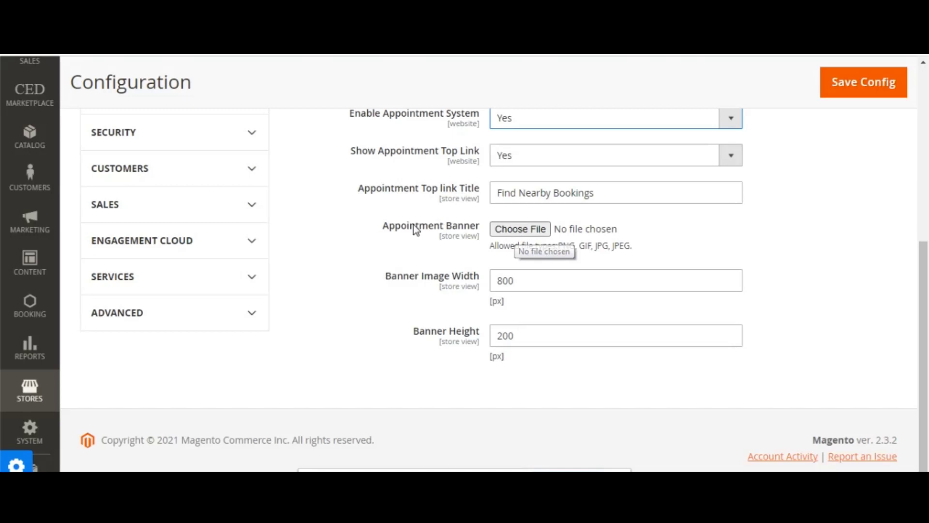
{"action": "scroll", "coordinate": [345, 240], "scroll_direction": "up", "scroll_amount": 6}
{"action": "scroll", "coordinate": [345, 239], "scroll_direction": "up", "scroll_amount": 1}
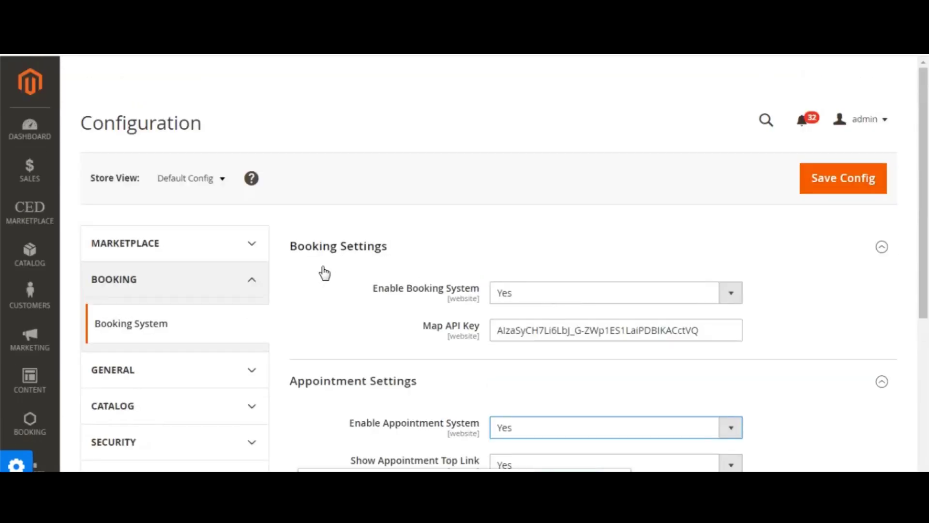
{"action": "scroll", "coordinate": [182, 315], "scroll_direction": "down", "scroll_amount": 4}
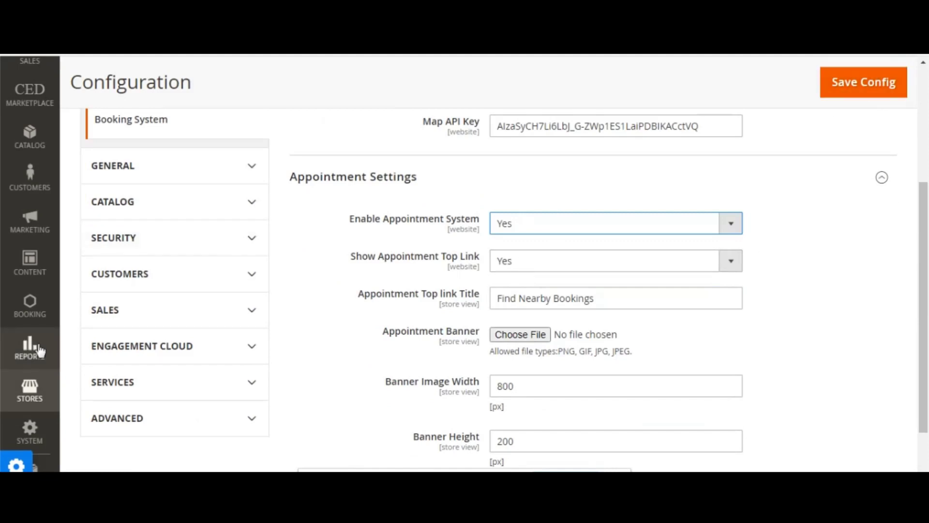
- Open the list of booking facilities
{"action": "left_click", "coordinate": [29, 393]}
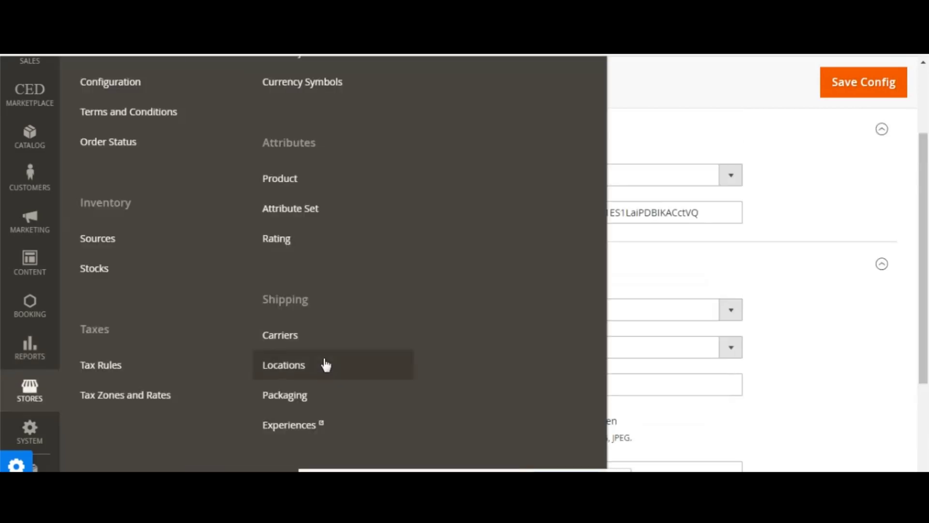
{"action": "scroll", "coordinate": [29, 392], "scroll_direction": "down", "scroll_amount": 4}
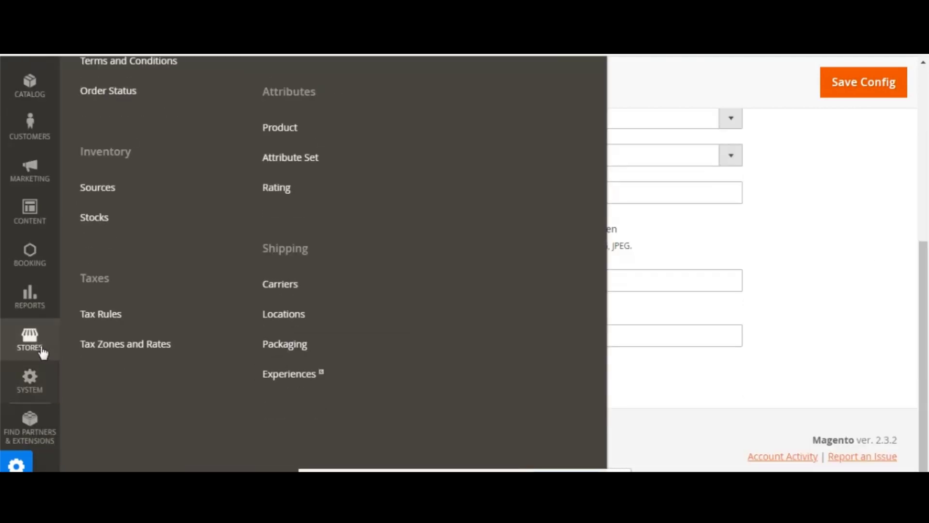
{"action": "left_click", "coordinate": [40, 264]}
{"action": "scroll", "coordinate": [124, 220], "scroll_direction": "up", "scroll_amount": 3}
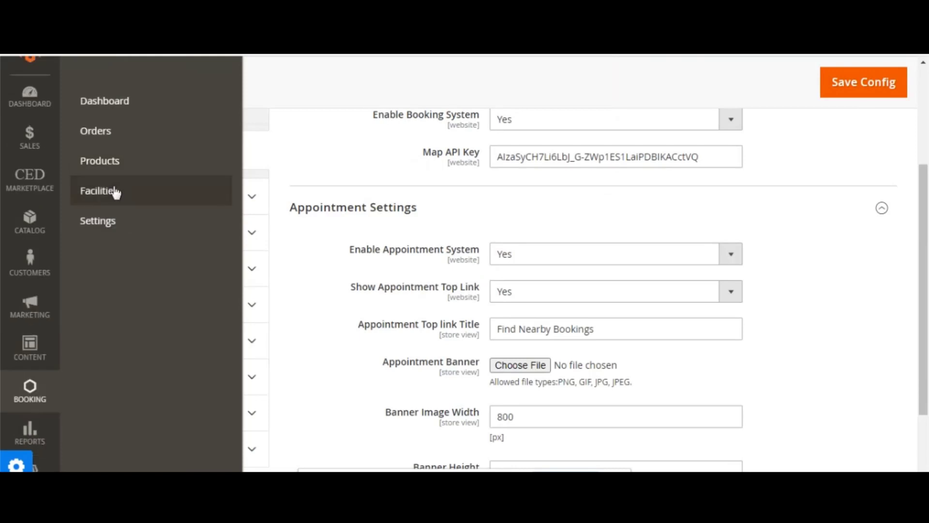
{"action": "left_click", "coordinate": [116, 192]}
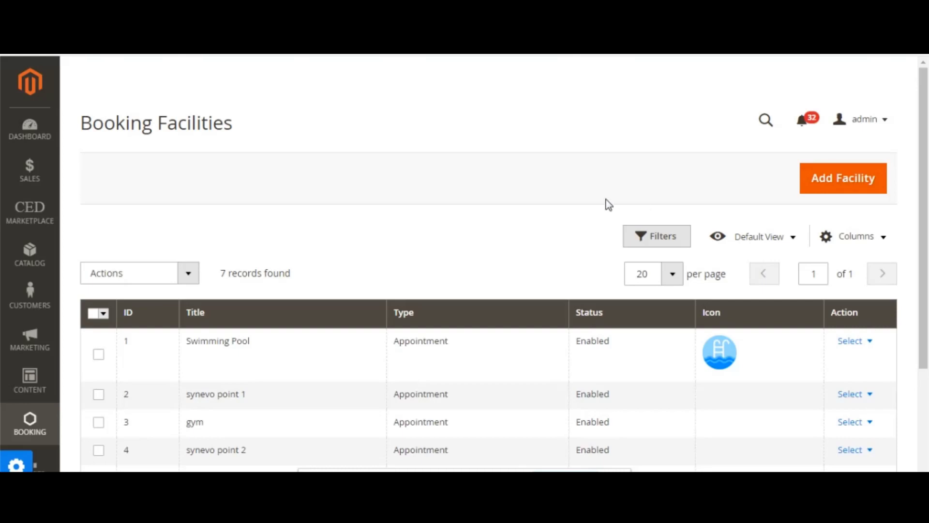
- Open a blank new facility form and examine its title, type and image options
{"action": "left_click", "coordinate": [833, 192]}
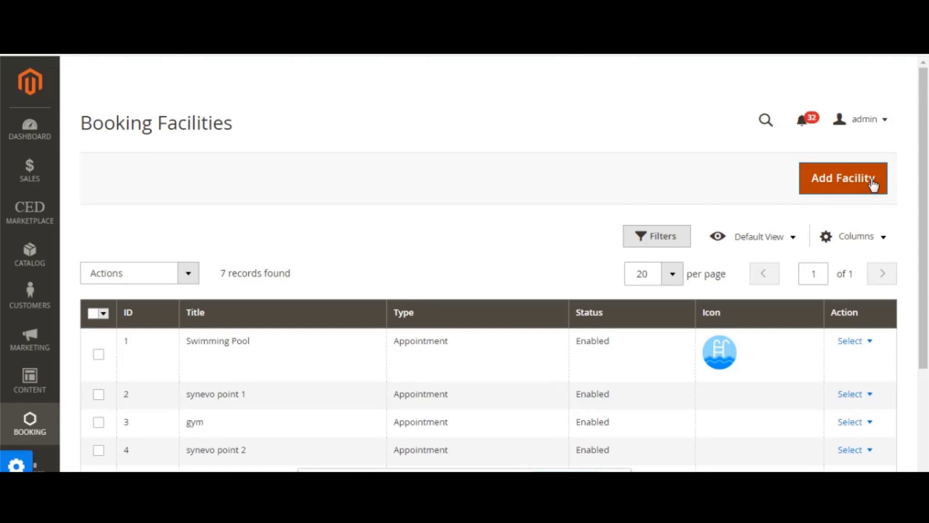
{"action": "left_click", "coordinate": [873, 184]}
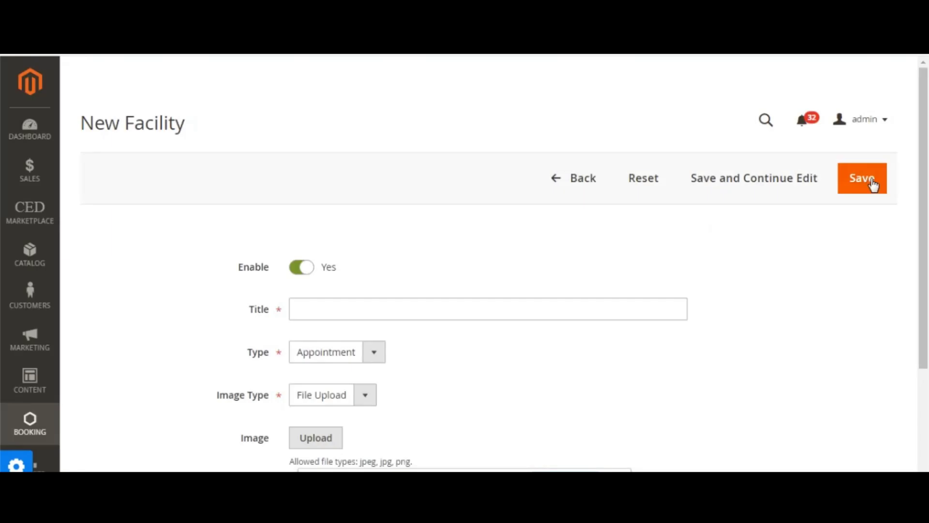
{"action": "scroll", "coordinate": [791, 209], "scroll_direction": "down", "scroll_amount": 3}
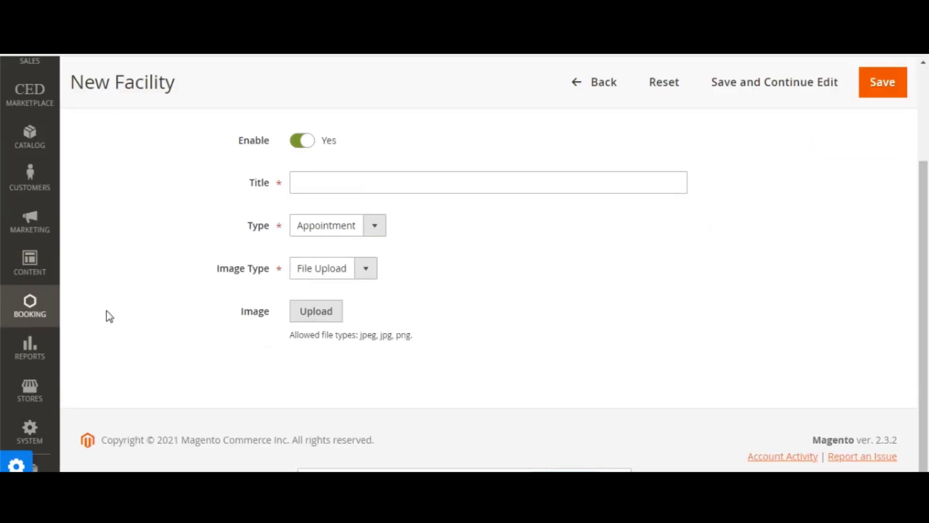
- Leave the new facility form and open the list of booking products
{"action": "left_click", "coordinate": [57, 317]}
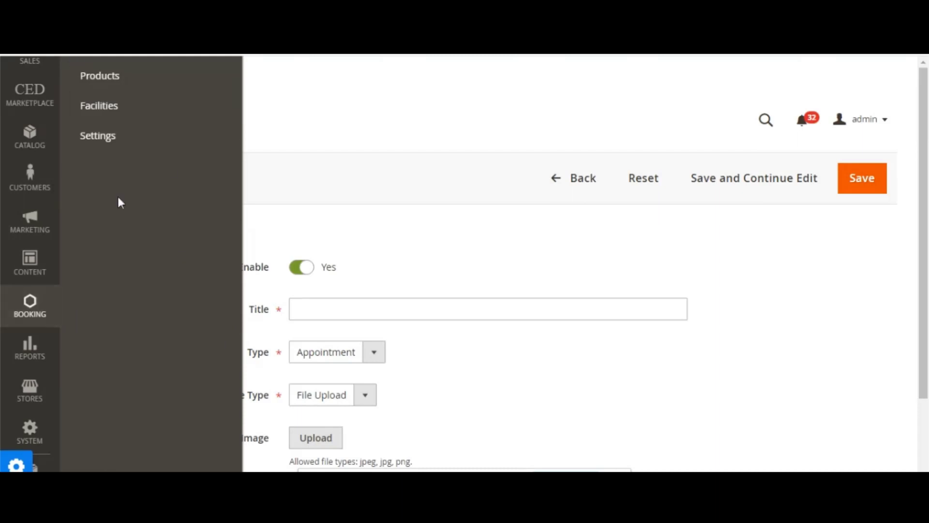
{"action": "left_click", "coordinate": [209, 77]}
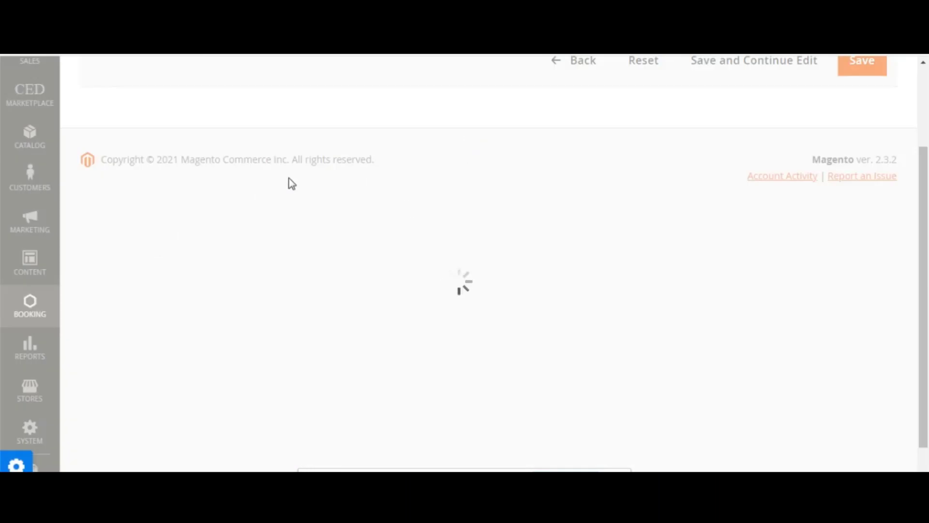
{"action": "left_click", "coordinate": [27, 295]}
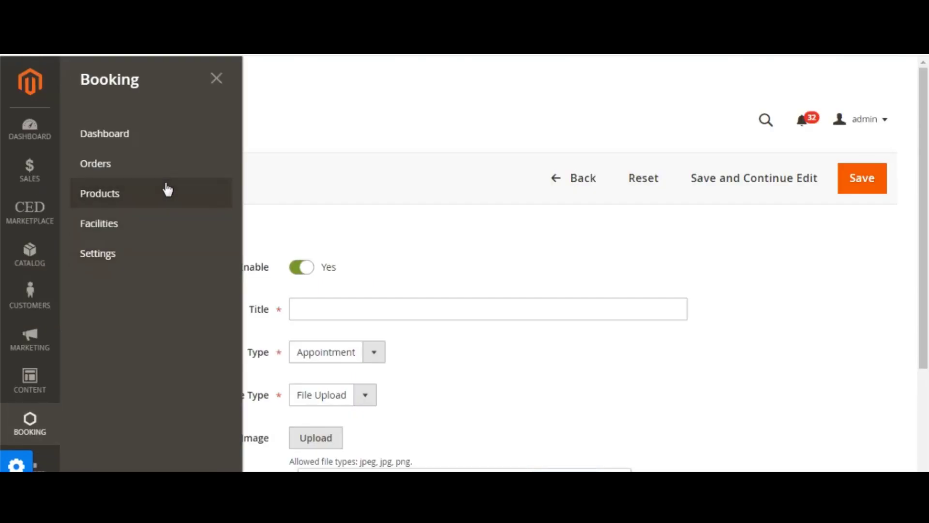
{"action": "left_click", "coordinate": [167, 190]}
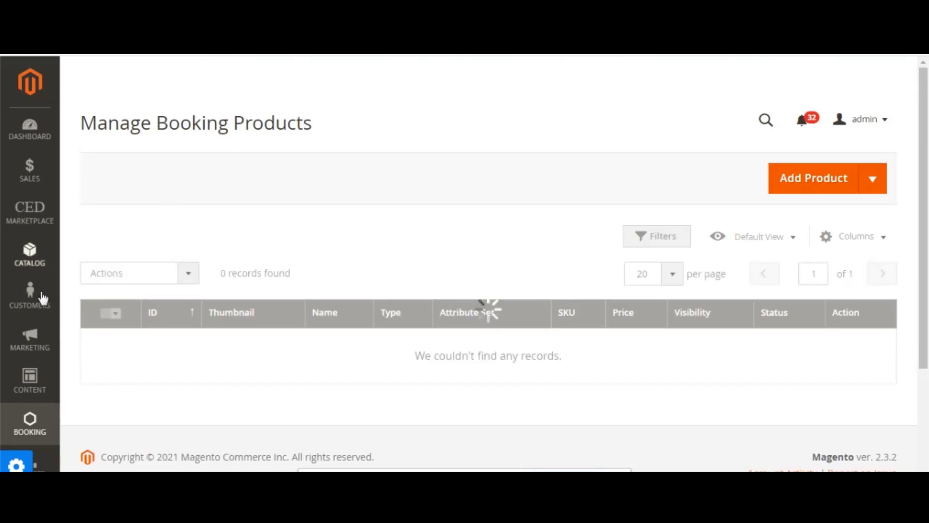
- Open the Booking Dashboard and examine its sales figures and booking calendar
{"action": "left_click", "coordinate": [30, 421]}
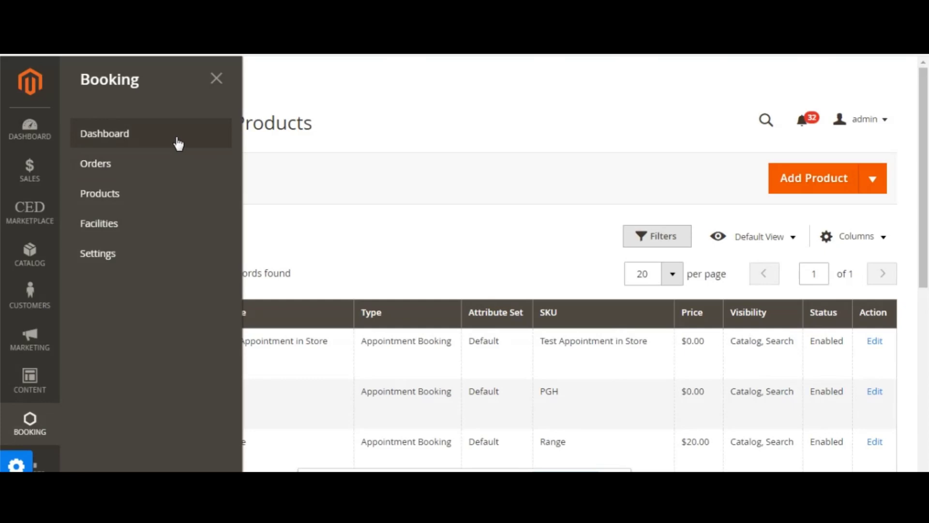
{"action": "left_click", "coordinate": [183, 143]}
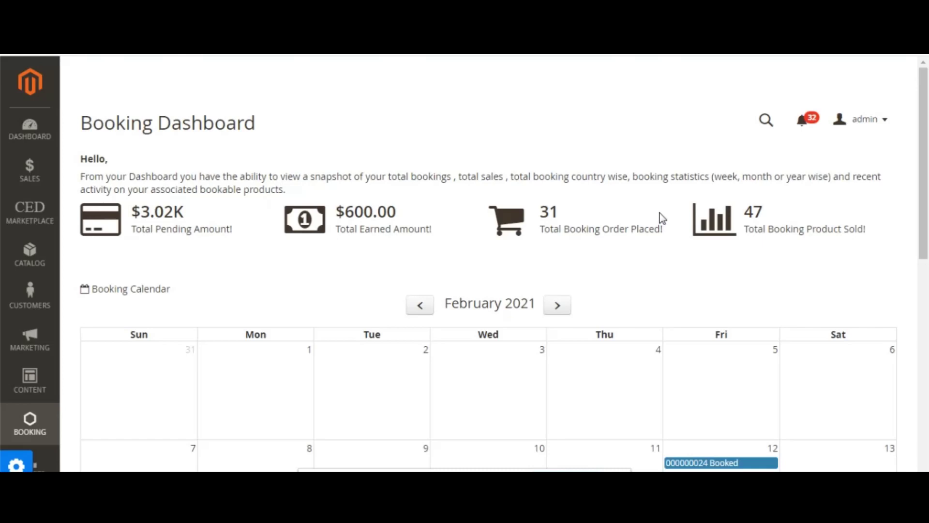
{"action": "scroll", "coordinate": [571, 237], "scroll_direction": "down", "scroll_amount": 3}
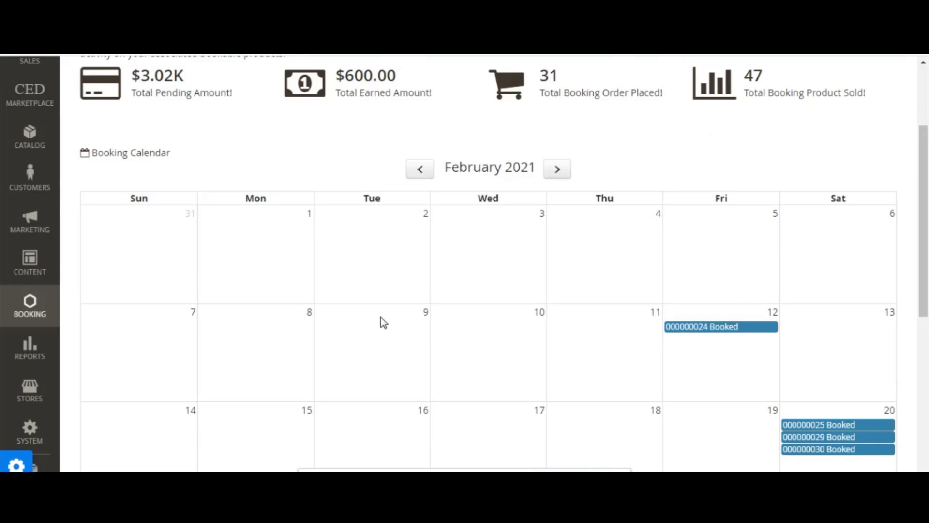
{"action": "scroll", "coordinate": [305, 294], "scroll_direction": "up", "scroll_amount": 3}
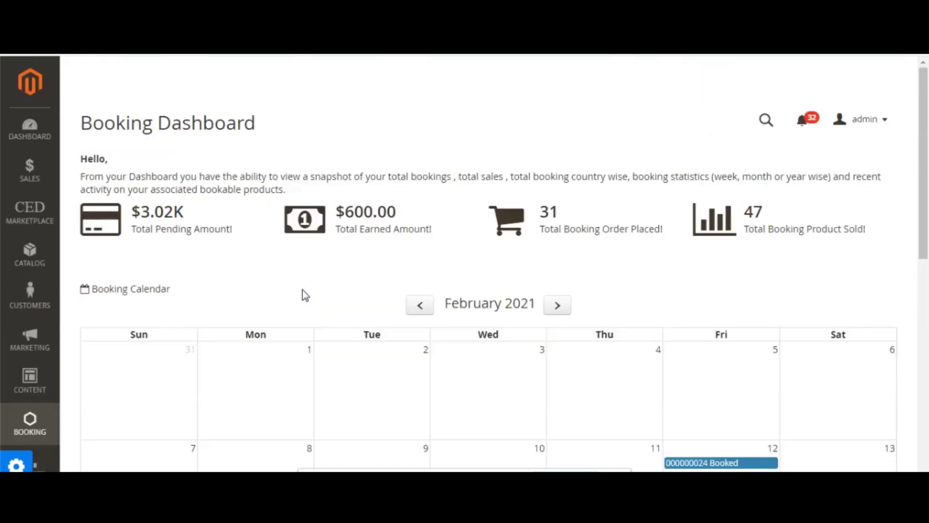
- Start a new booking product from the booking products list and look over its form fields
{"action": "left_click", "coordinate": [52, 430]}
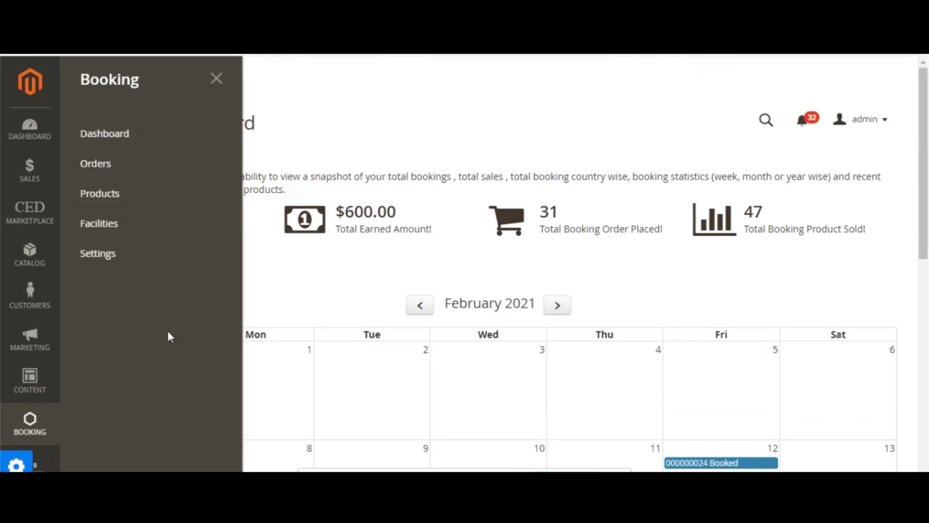
{"action": "left_click", "coordinate": [155, 195]}
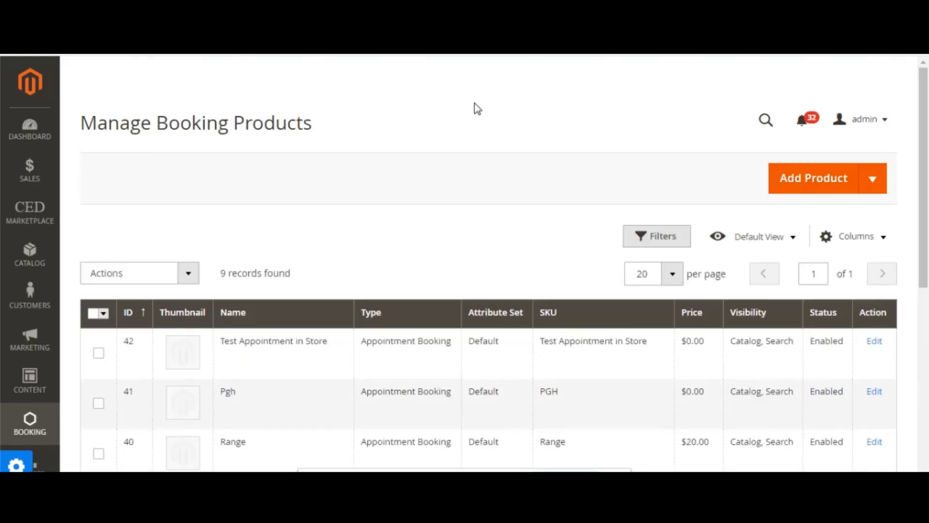
{"action": "scroll", "coordinate": [474, 102], "scroll_direction": "down", "scroll_amount": 2}
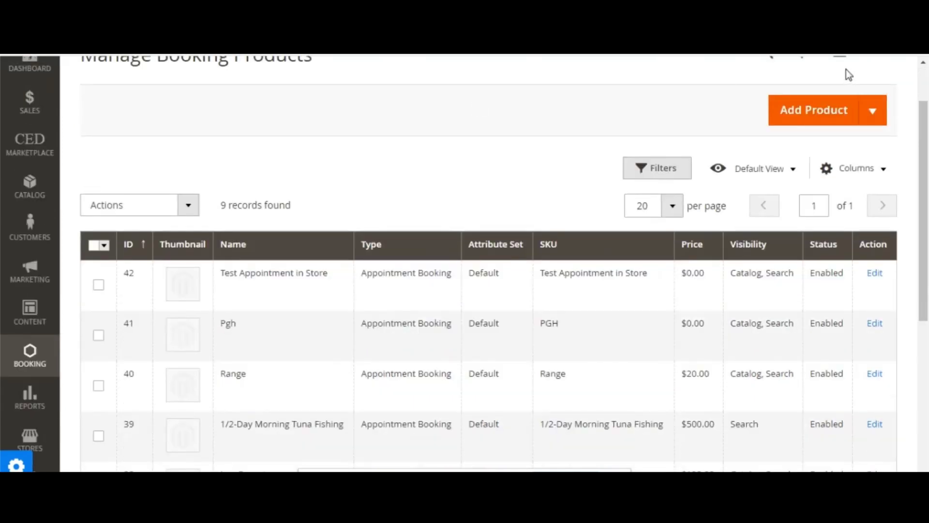
{"action": "left_click", "coordinate": [867, 121]}
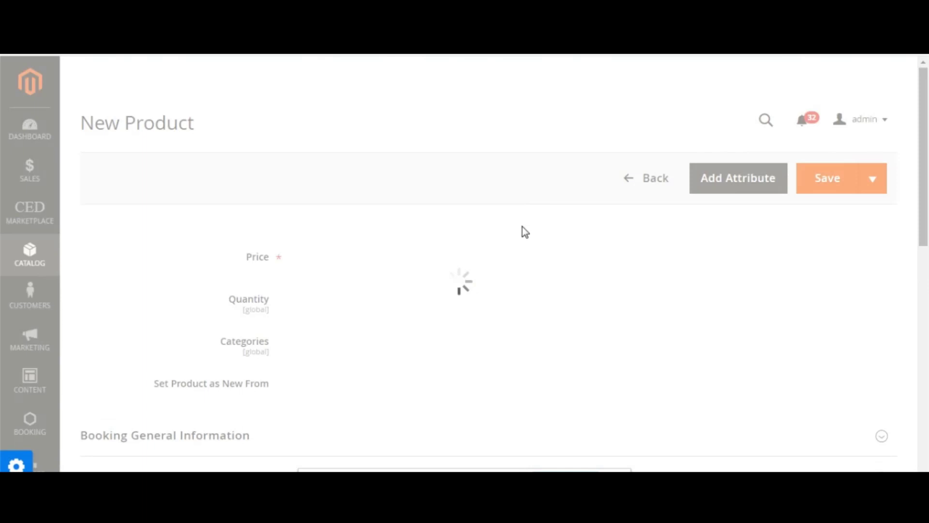
{"action": "scroll", "coordinate": [515, 248], "scroll_direction": "down", "scroll_amount": 8}
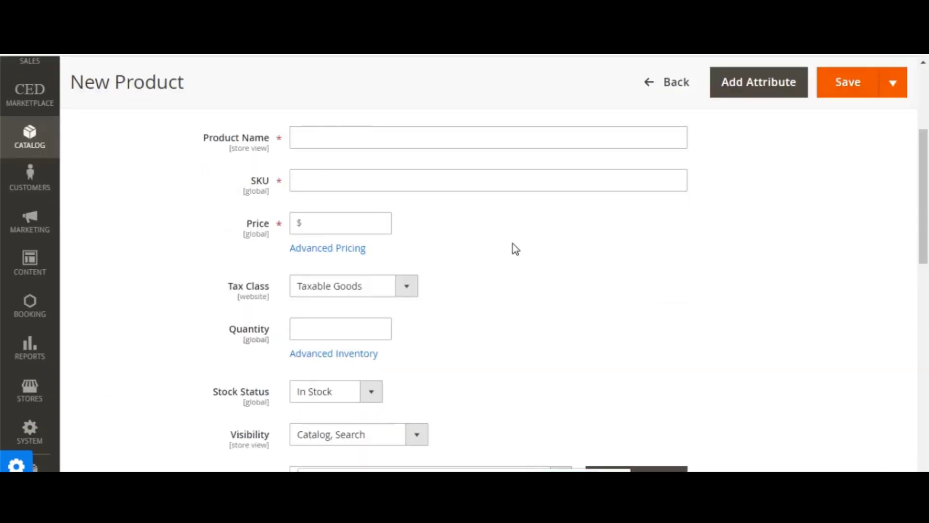
{"action": "scroll", "coordinate": [514, 248], "scroll_direction": "down", "scroll_amount": 3}
{"action": "scroll", "coordinate": [514, 246], "scroll_direction": "up", "scroll_amount": 7}
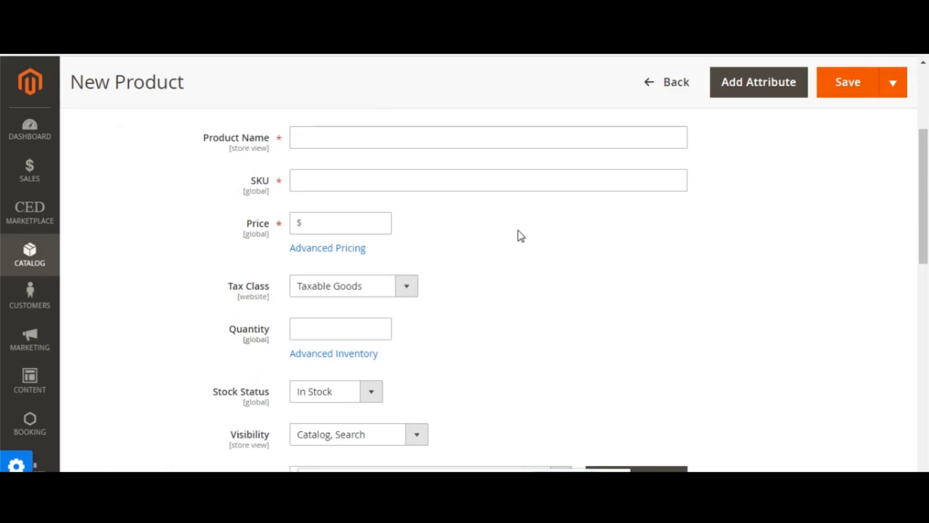
- Expand the Booking General Information section and examine its location, map, booking policy and terms and condition fields
{"action": "scroll", "coordinate": [518, 232], "scroll_direction": "down", "scroll_amount": 7}
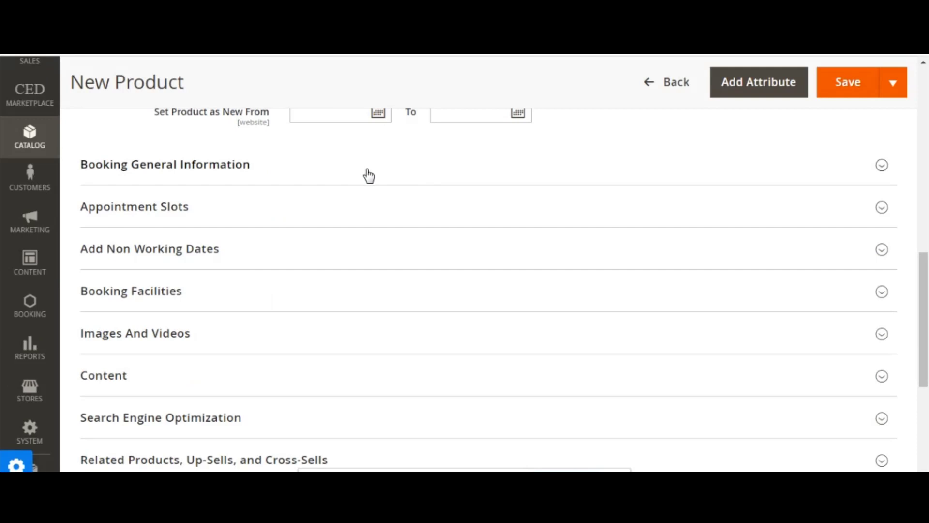
{"action": "left_click", "coordinate": [369, 175]}
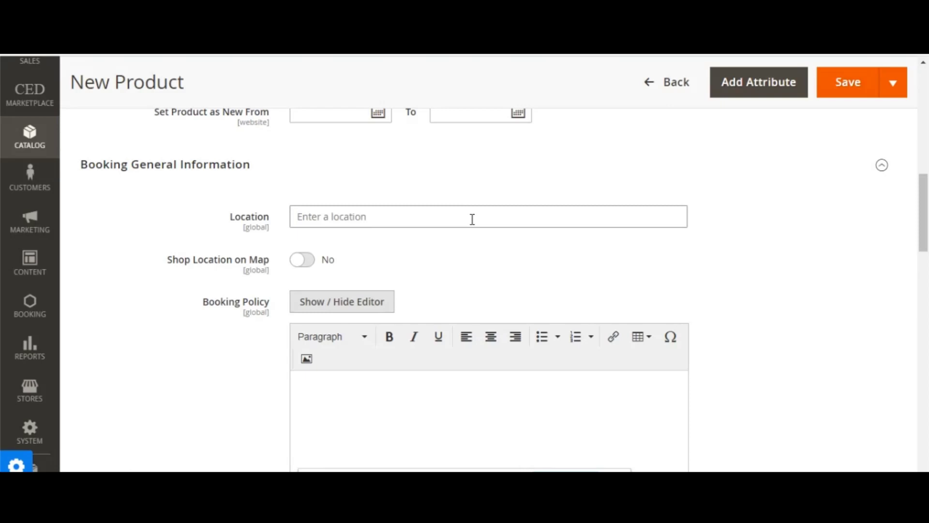
{"action": "scroll", "coordinate": [473, 219], "scroll_direction": "down", "scroll_amount": 2}
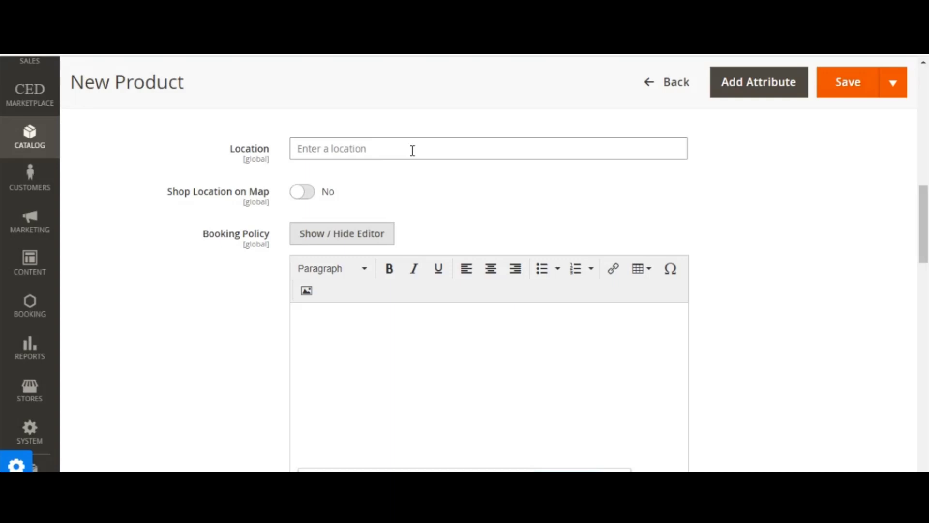
{"action": "scroll", "coordinate": [413, 151], "scroll_direction": "down", "scroll_amount": 1}
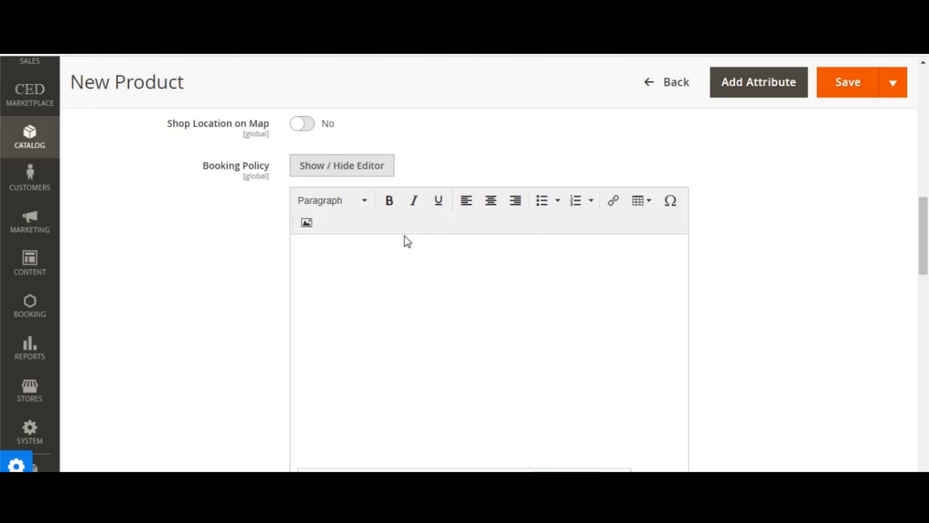
{"action": "scroll", "coordinate": [405, 236], "scroll_direction": "down", "scroll_amount": 5}
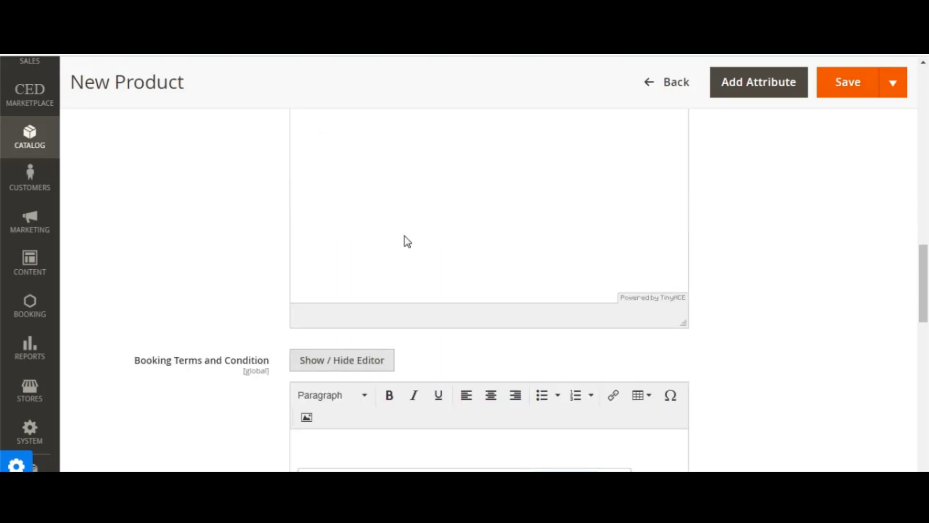
{"action": "scroll", "coordinate": [405, 239], "scroll_direction": "down", "scroll_amount": 3}
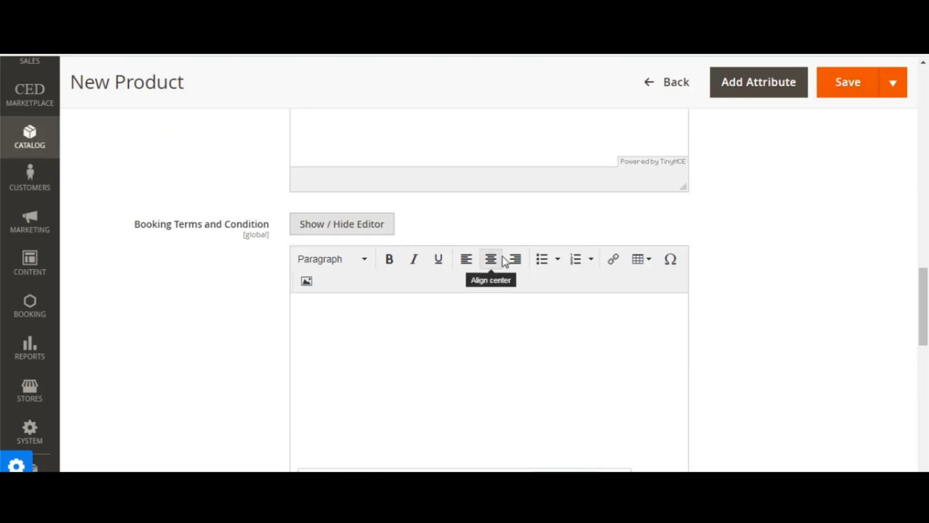
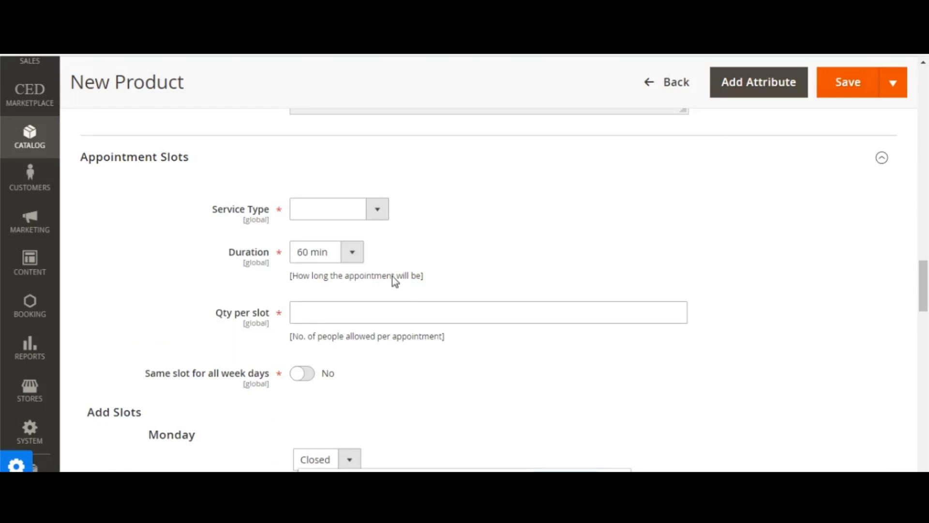
- Review the service type options and other Appointment Slots fields, and enable the same slot for all week days
{"action": "left_click", "coordinate": [339, 213]}
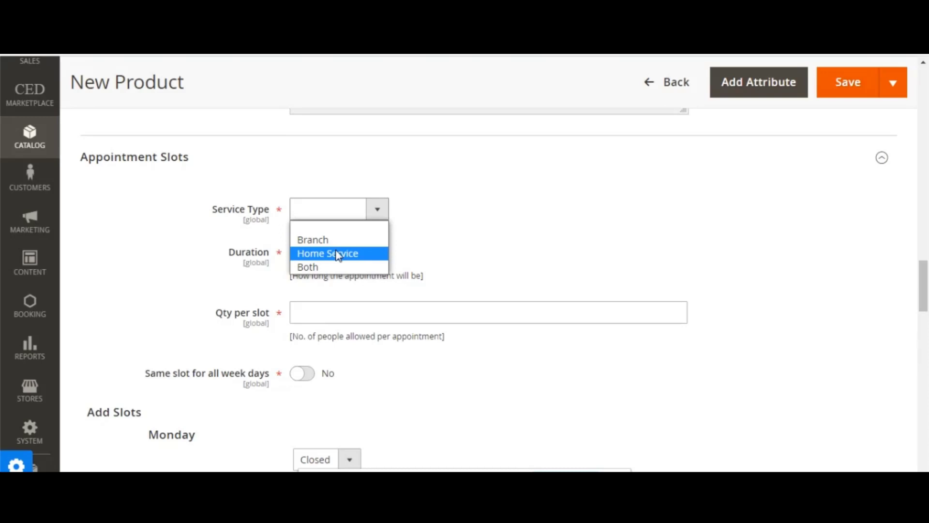
{"action": "left_click", "coordinate": [465, 259]}
{"action": "scroll", "coordinate": [465, 260], "scroll_direction": "down", "scroll_amount": 2}
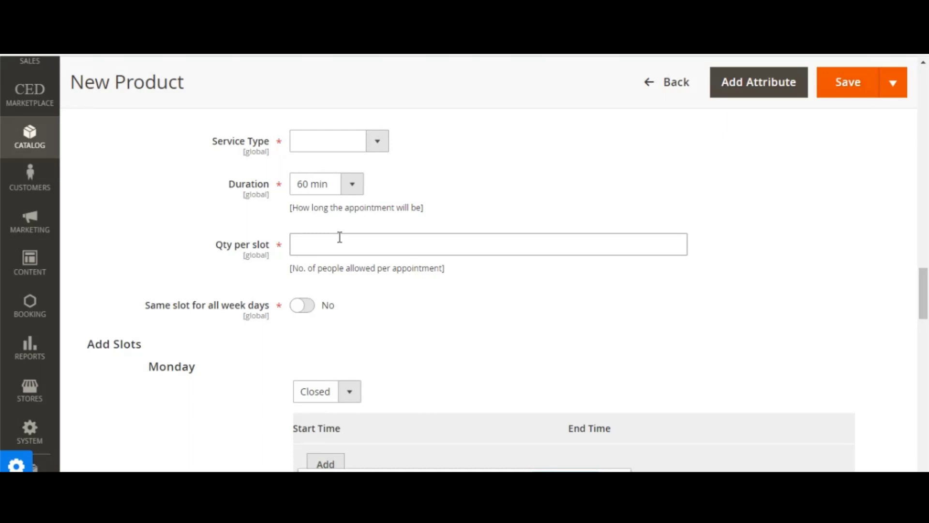
{"action": "scroll", "coordinate": [339, 237], "scroll_direction": "down", "scroll_amount": 3}
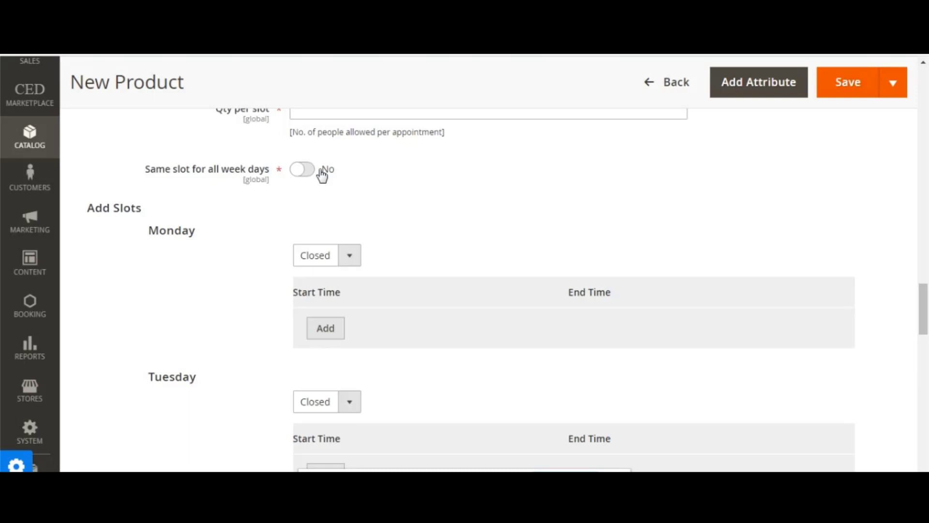
{"action": "left_click", "coordinate": [304, 177]}
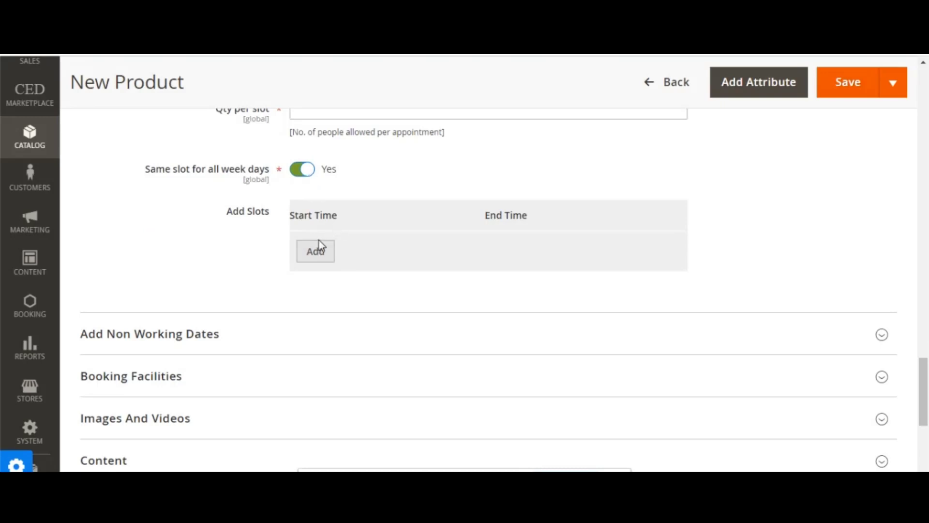
- Examine the non-working dates and booking facilities sections, including the list of assignable facilities, without assigning any
{"action": "scroll", "coordinate": [317, 252], "scroll_direction": "down", "scroll_amount": 1}
{"action": "left_click", "coordinate": [306, 266]}
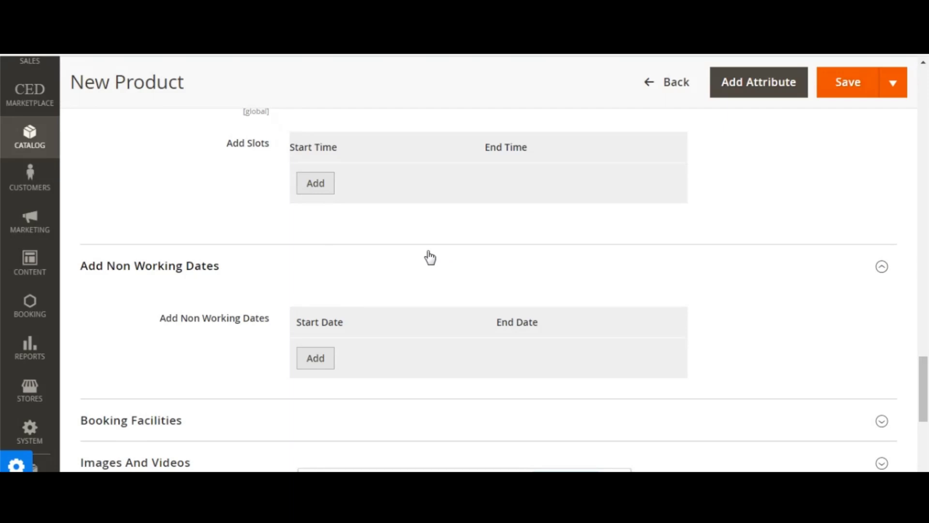
{"action": "scroll", "coordinate": [456, 242], "scroll_direction": "down", "scroll_amount": 3}
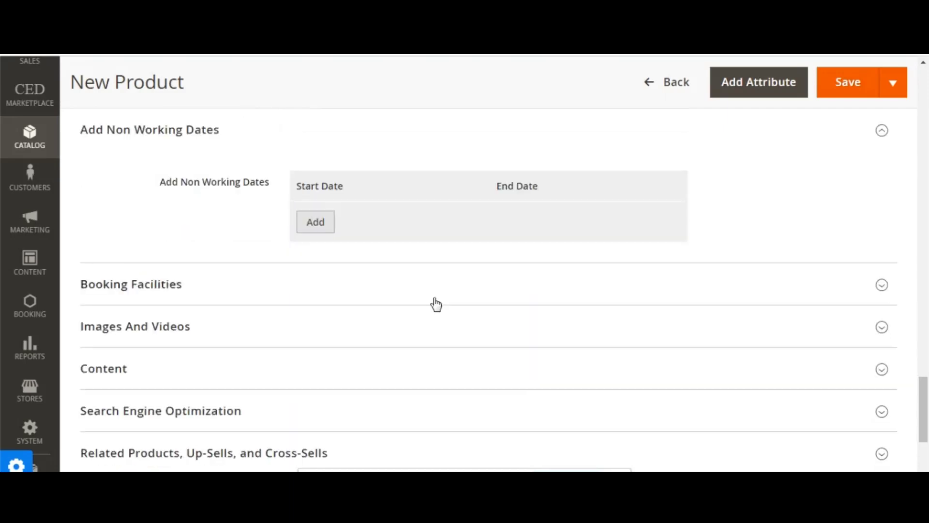
{"action": "left_click", "coordinate": [411, 300]}
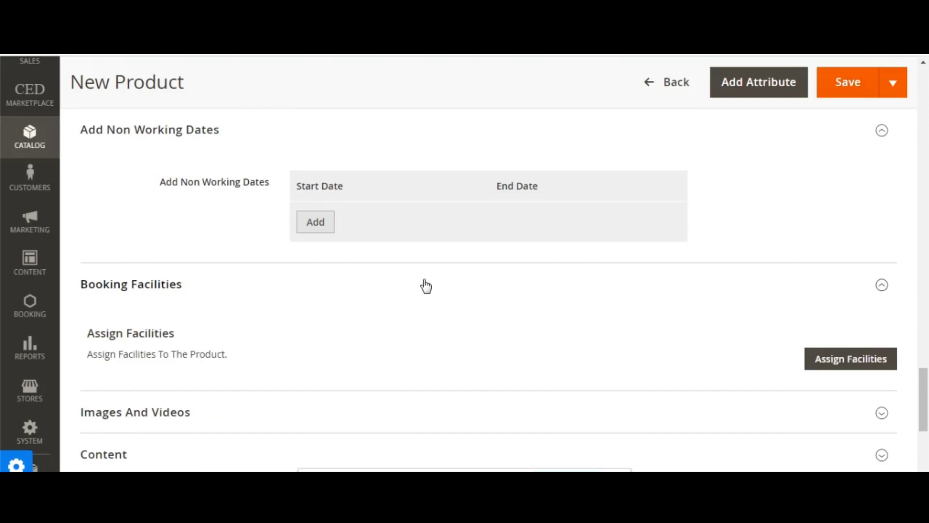
{"action": "left_click", "coordinate": [861, 364]}
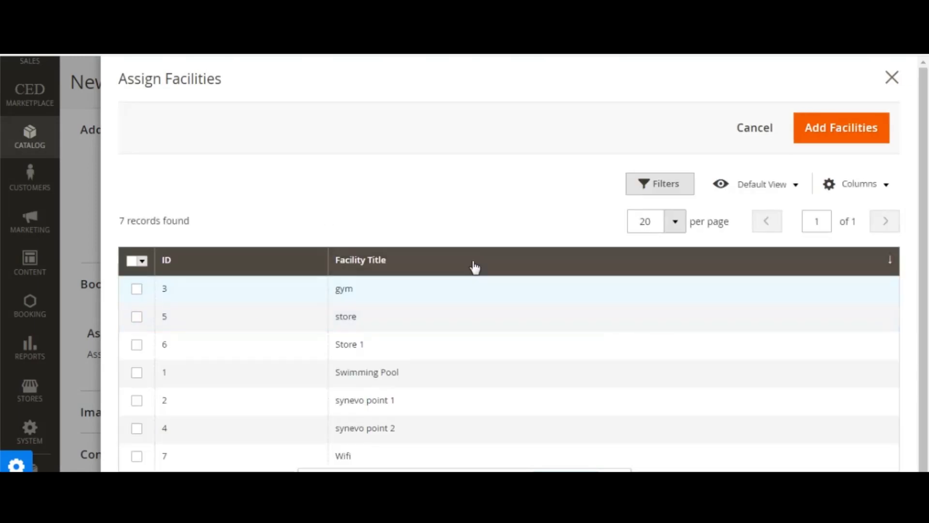
{"action": "left_click", "coordinate": [891, 80]}
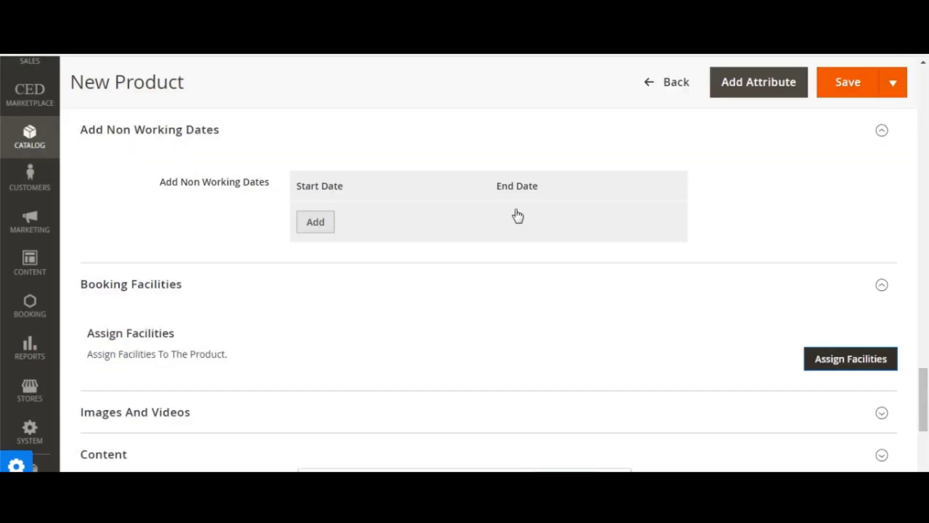
- Look over the remaining sections of the product form, down to Gift Options
{"action": "scroll", "coordinate": [449, 306], "scroll_direction": "down", "scroll_amount": 4}
{"action": "scroll", "coordinate": [449, 312], "scroll_direction": "down", "scroll_amount": 4}
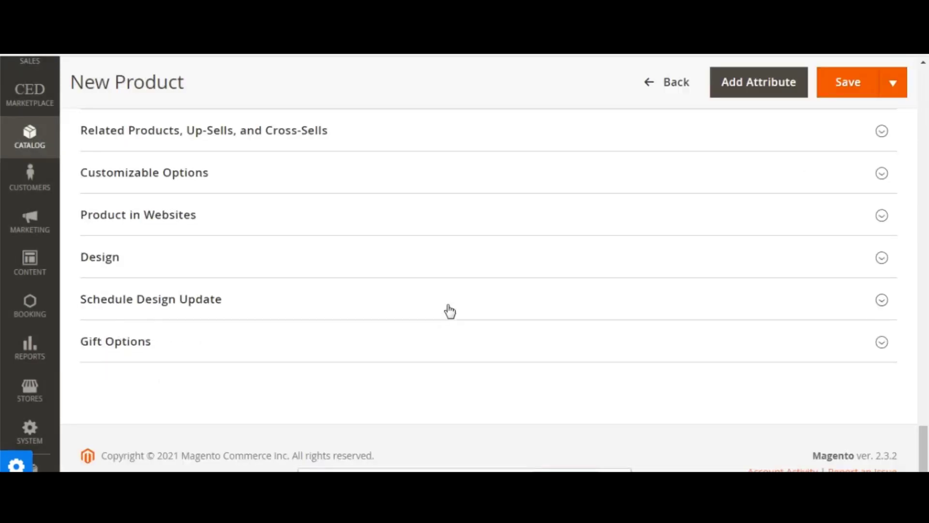
{"action": "scroll", "coordinate": [449, 312], "scroll_direction": "up", "scroll_amount": 6}
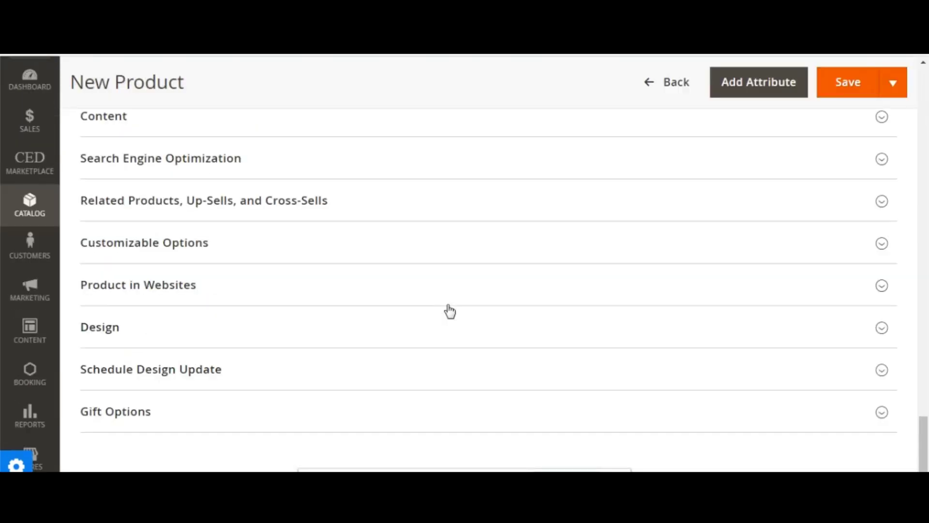
{"action": "scroll", "coordinate": [450, 301], "scroll_direction": "up", "scroll_amount": 10}
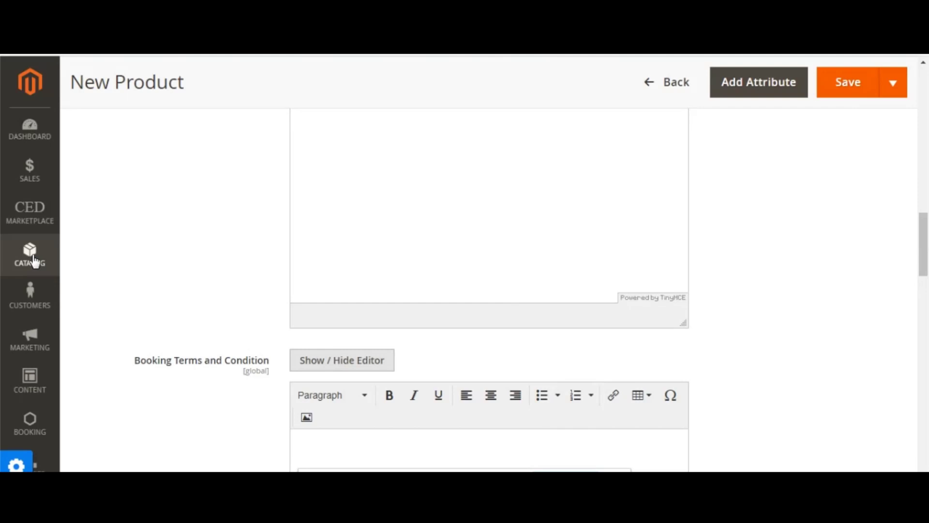
- Leave the unsaved product form and open the list of booking orders
{"action": "scroll", "coordinate": [44, 301], "scroll_direction": "down", "scroll_amount": 3}
{"action": "left_click", "coordinate": [32, 312]}
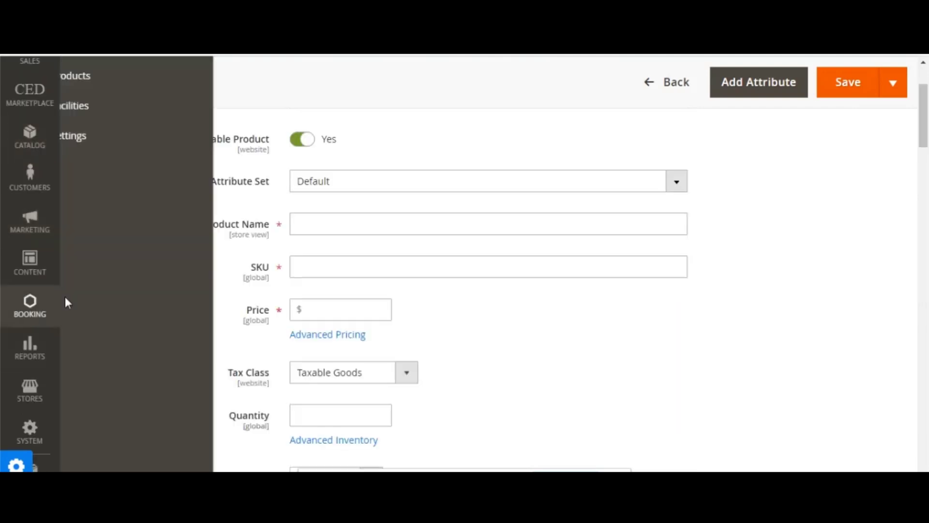
{"action": "left_click", "coordinate": [129, 172]}
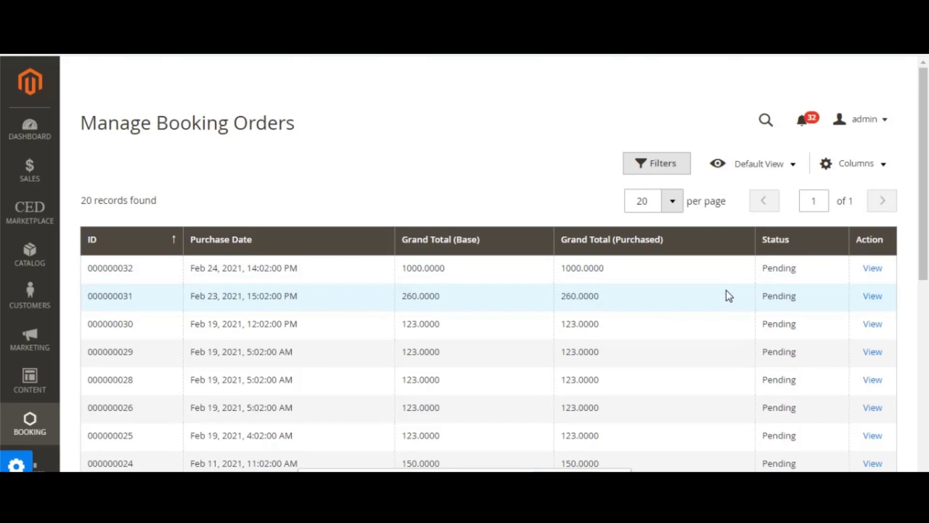
- Open the most recent booking order and examine its account, address, payment and ordered item details
{"action": "left_click", "coordinate": [872, 269]}
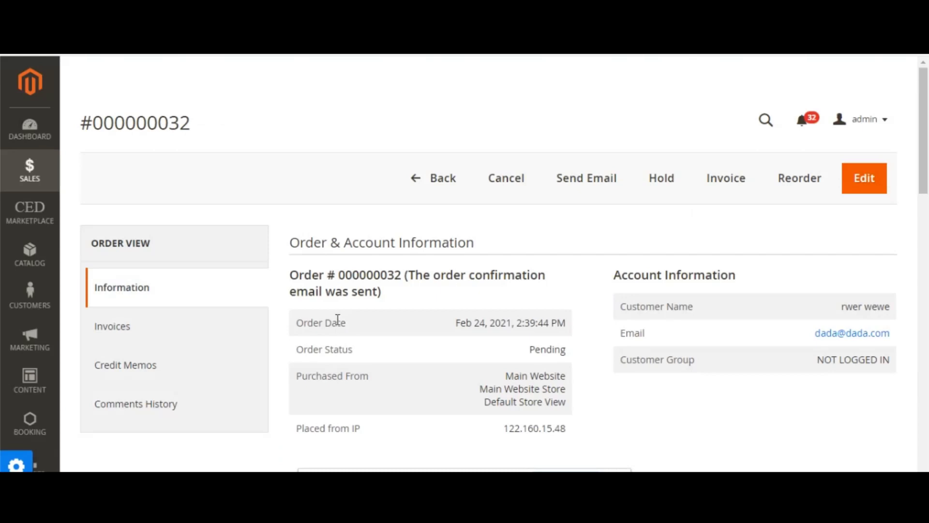
{"action": "scroll", "coordinate": [466, 335], "scroll_direction": "down", "scroll_amount": 3}
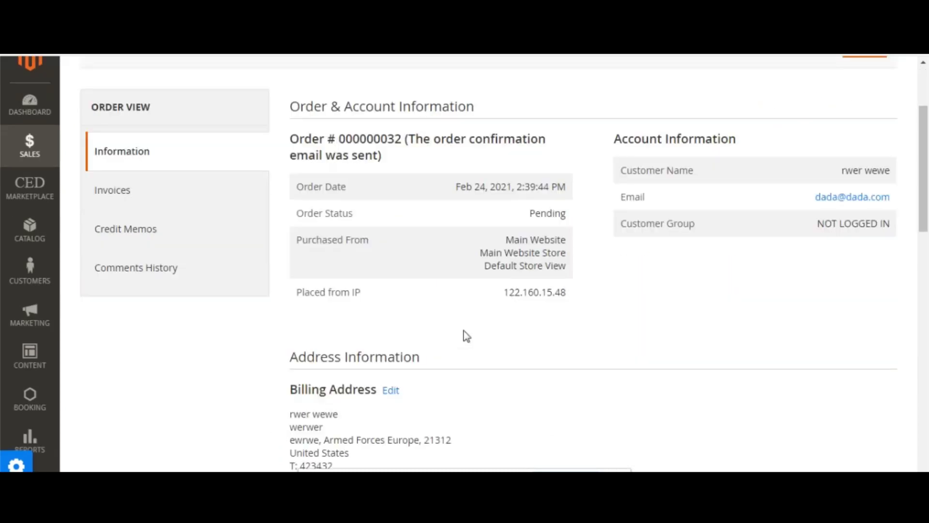
{"action": "scroll", "coordinate": [466, 335], "scroll_direction": "down", "scroll_amount": 3}
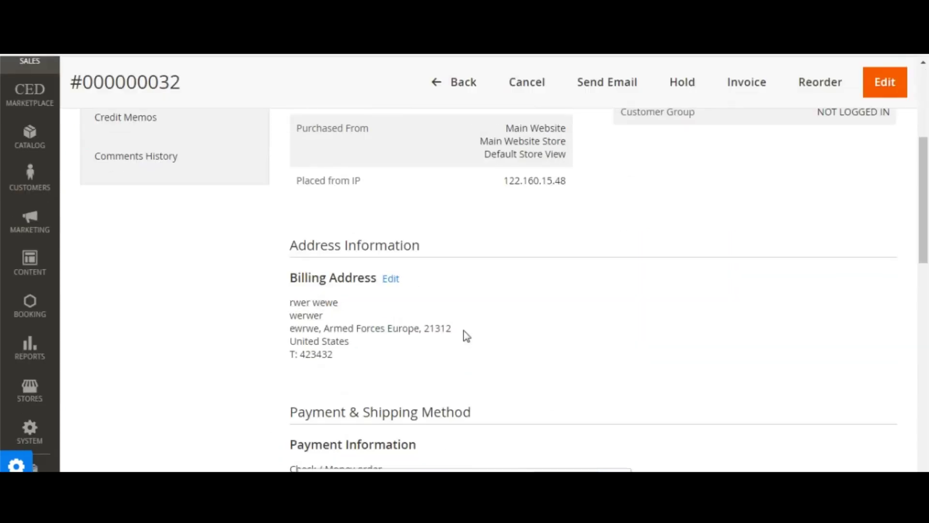
{"action": "scroll", "coordinate": [466, 335], "scroll_direction": "down", "scroll_amount": 6}
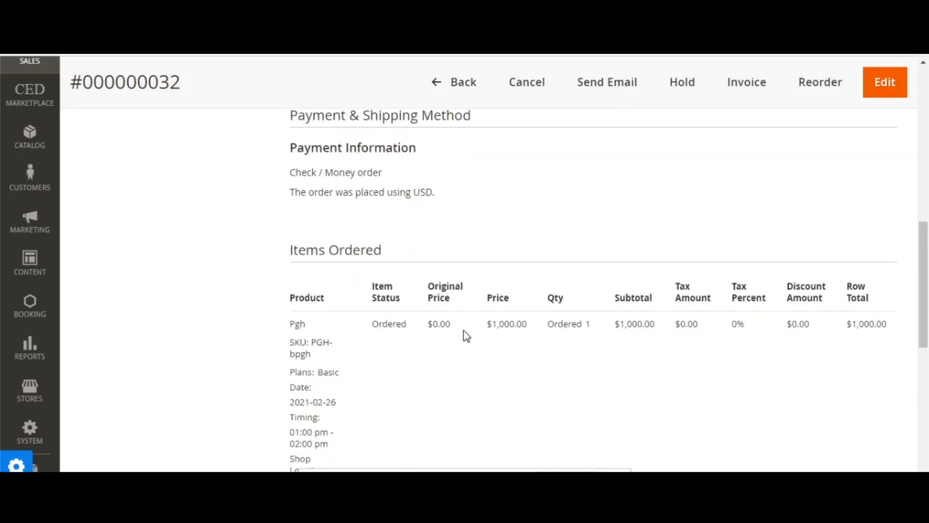
{"action": "scroll", "coordinate": [466, 336], "scroll_direction": "down", "scroll_amount": 2}
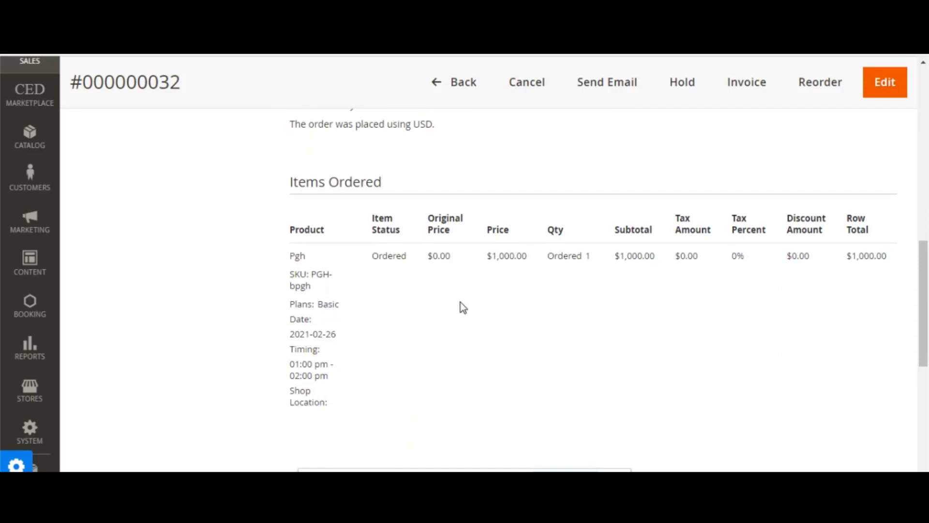
{"action": "scroll", "coordinate": [460, 302], "scroll_direction": "up", "scroll_amount": 10}
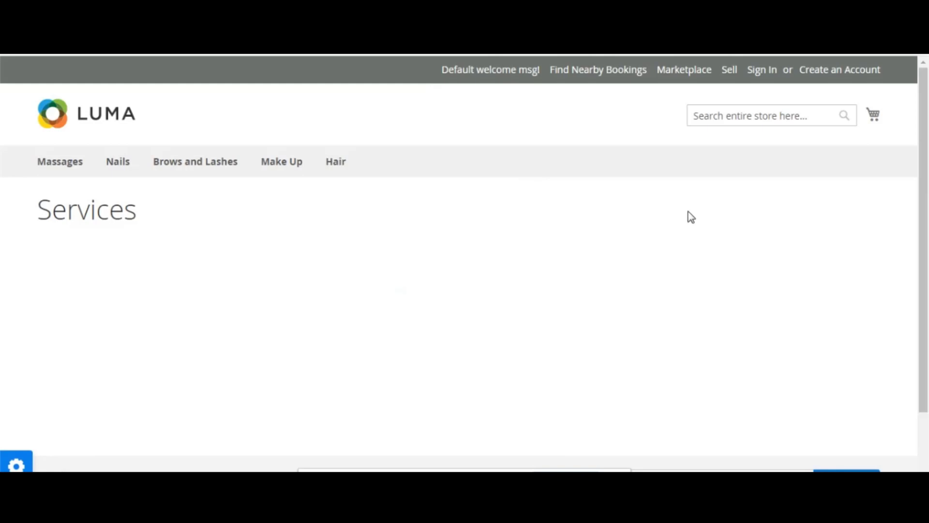
- Open the nearby bookings finder on the Luma storefront and examine its filters, including the service type options
{"action": "left_click", "coordinate": [583, 70]}
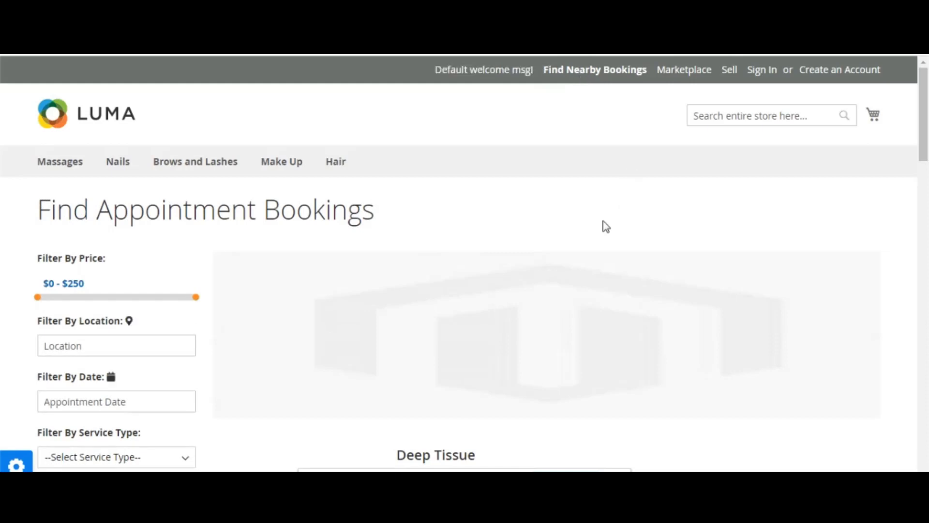
{"action": "scroll", "coordinate": [464, 305], "scroll_direction": "down", "scroll_amount": 4}
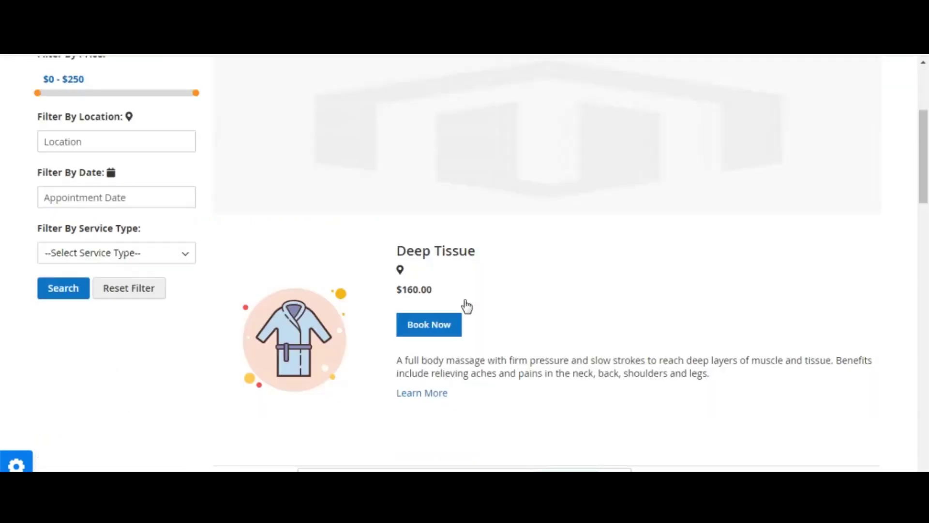
{"action": "scroll", "coordinate": [457, 302], "scroll_direction": "up", "scroll_amount": 3}
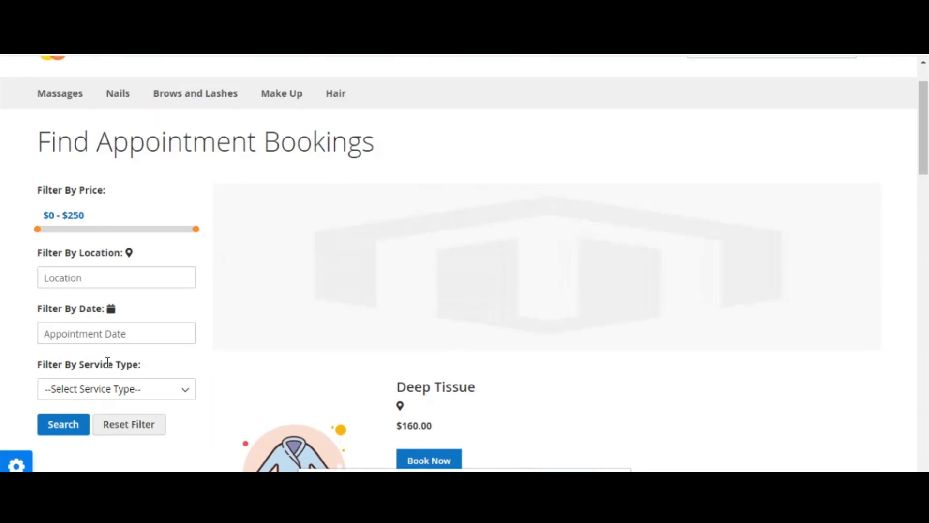
{"action": "scroll", "coordinate": [155, 382], "scroll_direction": "down", "scroll_amount": 1}
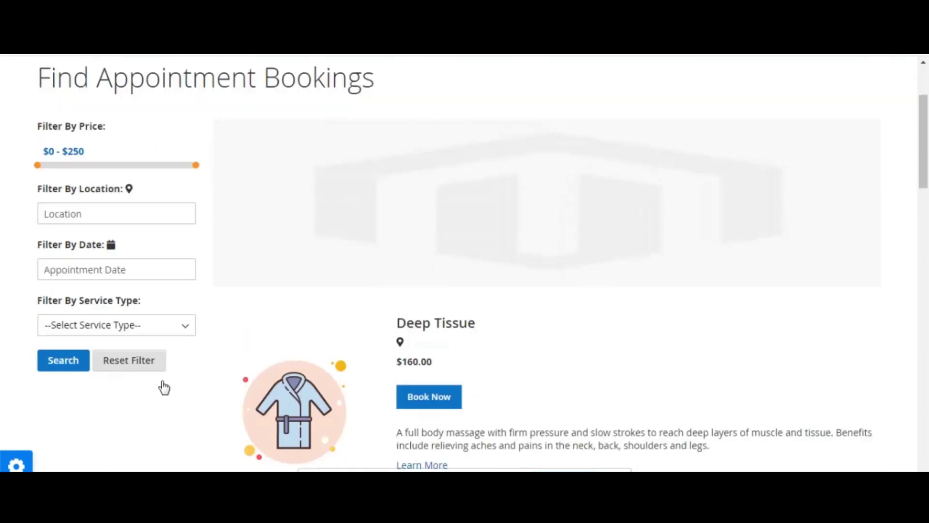
{"action": "left_click", "coordinate": [171, 322]}
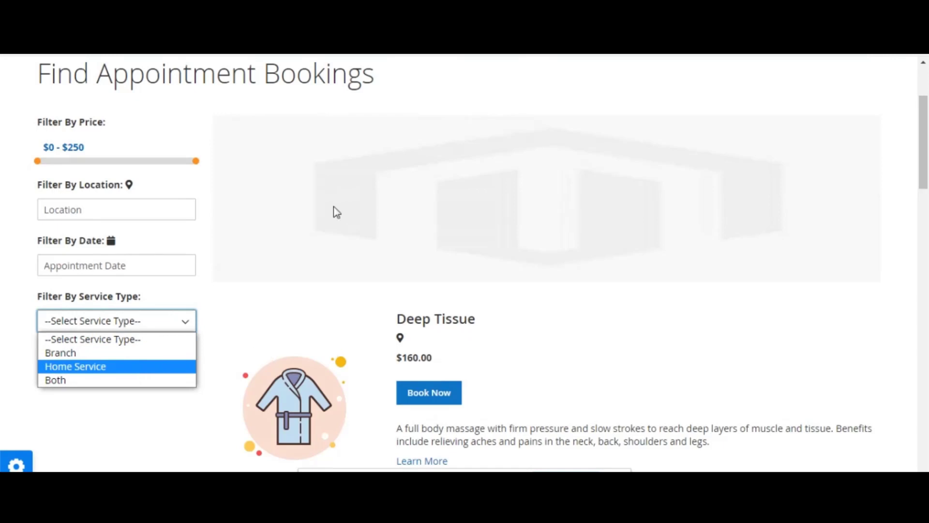
{"action": "left_click", "coordinate": [173, 429]}
- Browse the bookable services and open the Deep Tissue booking page
{"action": "scroll", "coordinate": [166, 420], "scroll_direction": "down", "scroll_amount": 4}
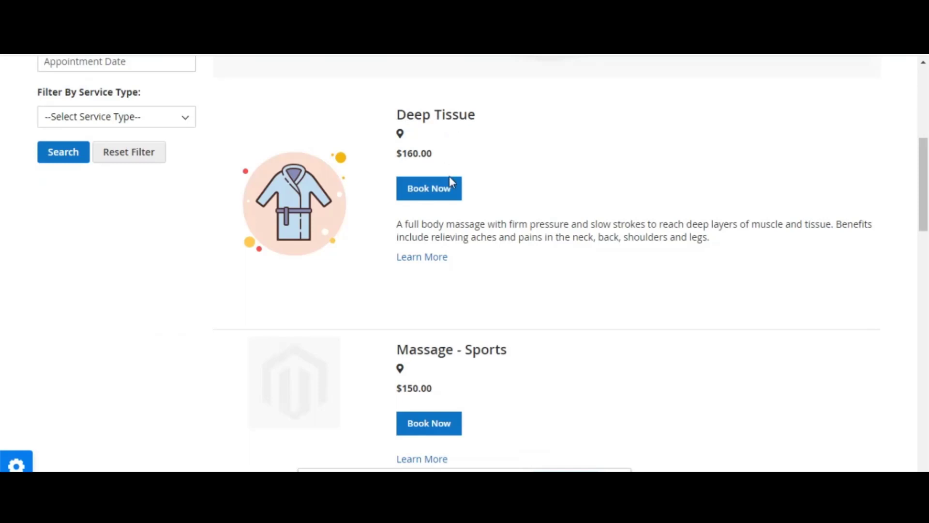
{"action": "scroll", "coordinate": [508, 257], "scroll_direction": "down", "scroll_amount": 1}
{"action": "scroll", "coordinate": [472, 140], "scroll_direction": "up", "scroll_amount": 2}
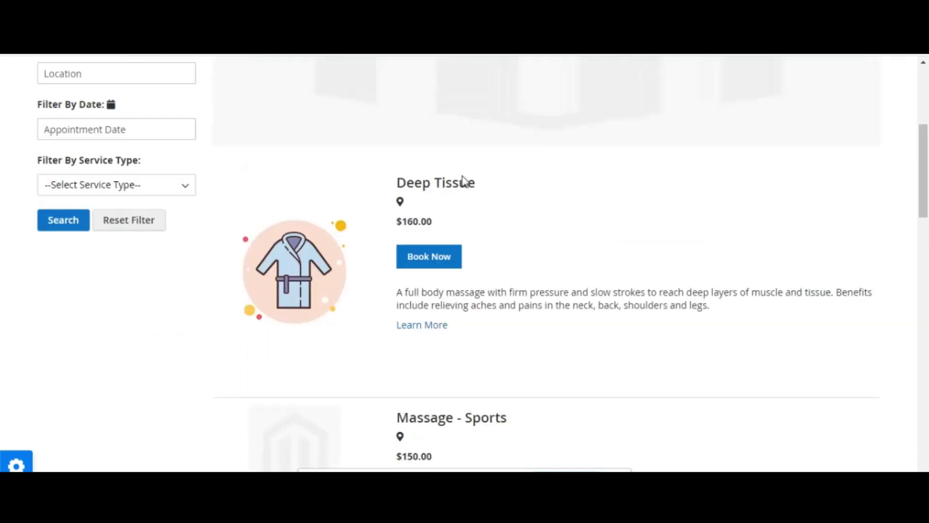
{"action": "left_click", "coordinate": [443, 190]}
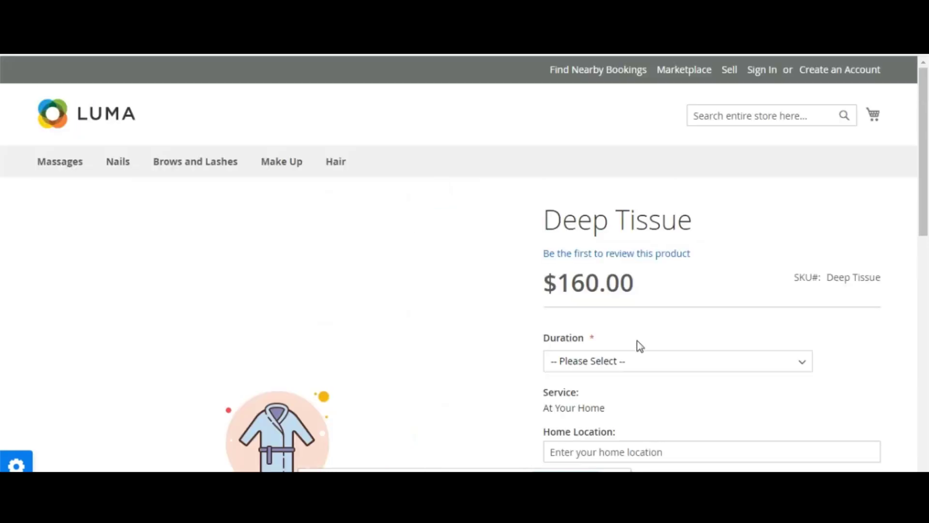
- Examine the Deep Tissue booking page, including its duration, service, home location, map and date fields and its details and reviews sections
{"action": "scroll", "coordinate": [637, 341], "scroll_direction": "down", "scroll_amount": 2}
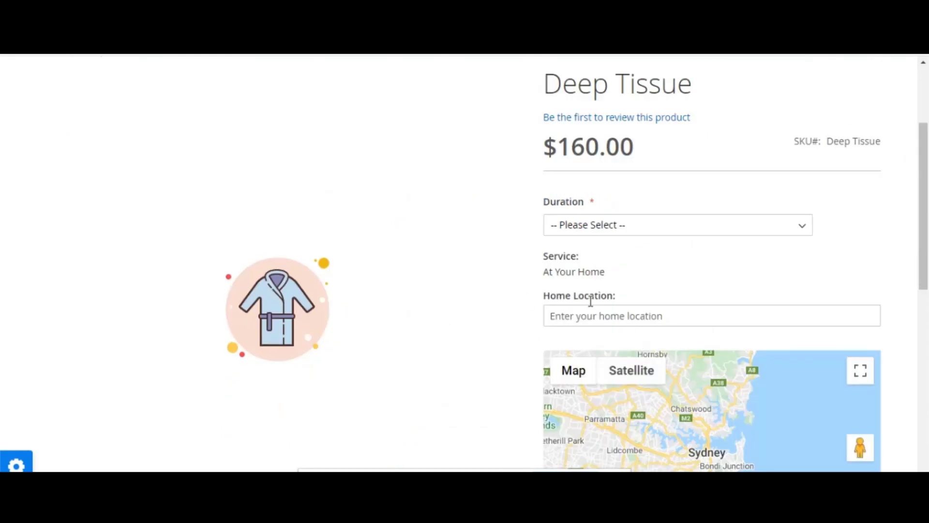
{"action": "scroll", "coordinate": [637, 234], "scroll_direction": "down", "scroll_amount": 4}
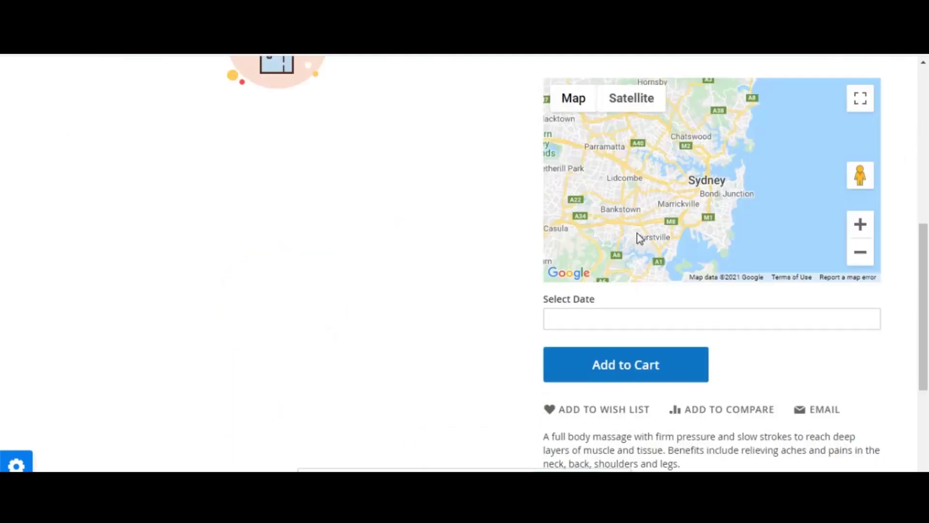
{"action": "scroll", "coordinate": [637, 234], "scroll_direction": "up", "scroll_amount": 4}
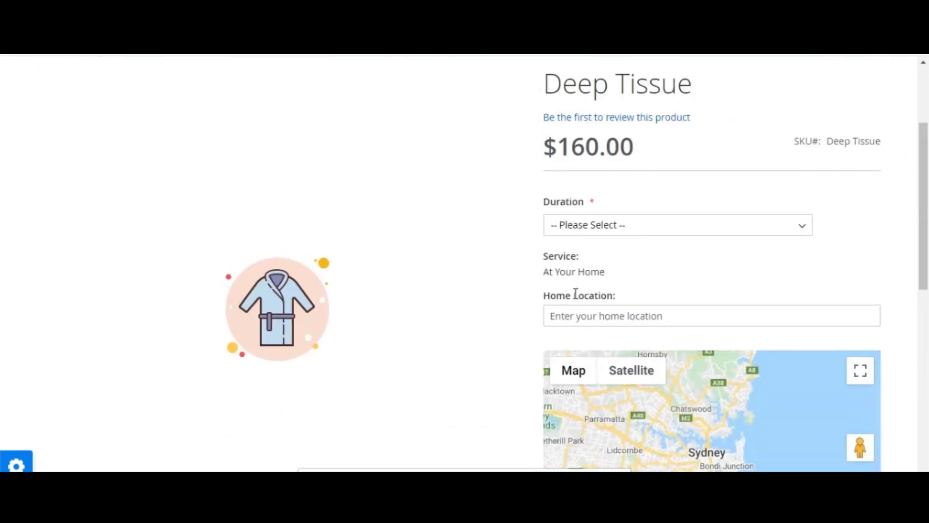
{"action": "scroll", "coordinate": [586, 323], "scroll_direction": "down", "scroll_amount": 2}
{"action": "scroll", "coordinate": [587, 323], "scroll_direction": "down", "scroll_amount": 2}
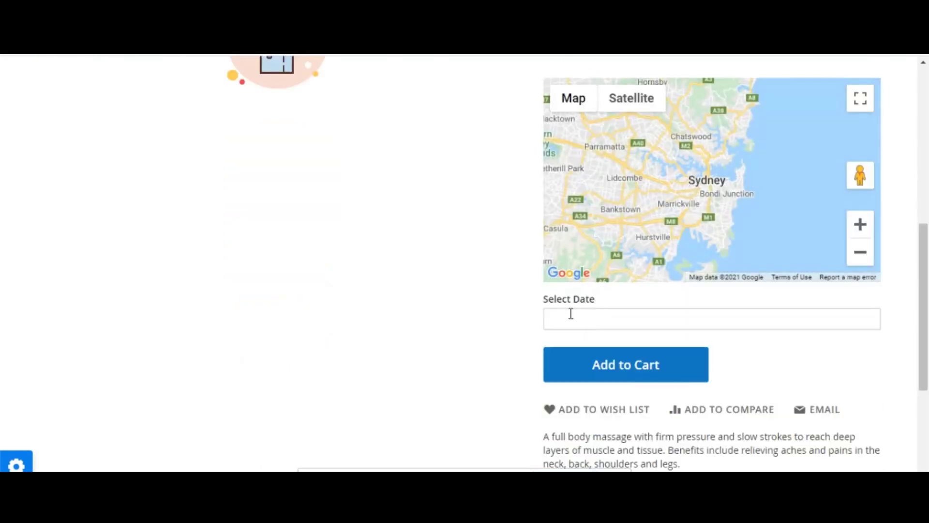
{"action": "scroll", "coordinate": [592, 315], "scroll_direction": "down", "scroll_amount": 3}
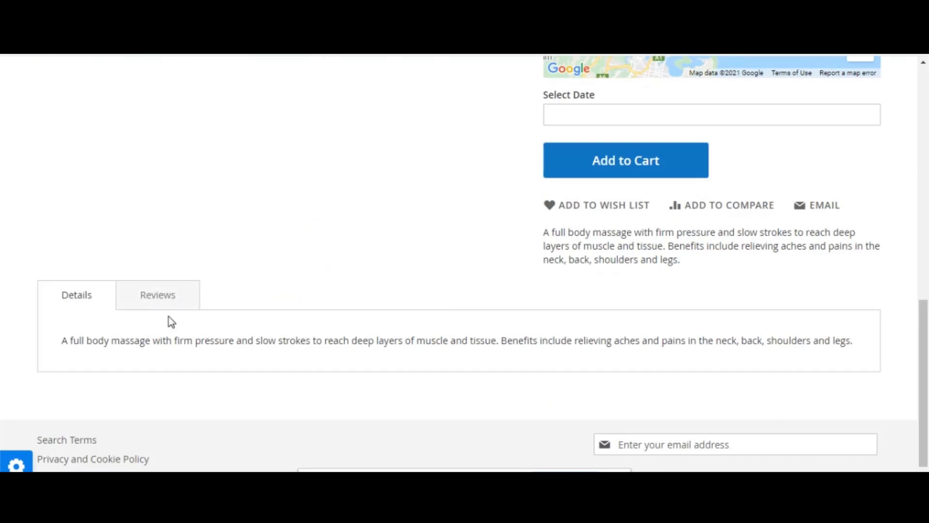
{"action": "left_click", "coordinate": [160, 302]}
{"action": "left_click", "coordinate": [82, 300]}
{"action": "scroll", "coordinate": [508, 243], "scroll_direction": "up", "scroll_amount": 5}
{"action": "scroll", "coordinate": [591, 213], "scroll_direction": "up", "scroll_amount": 3}
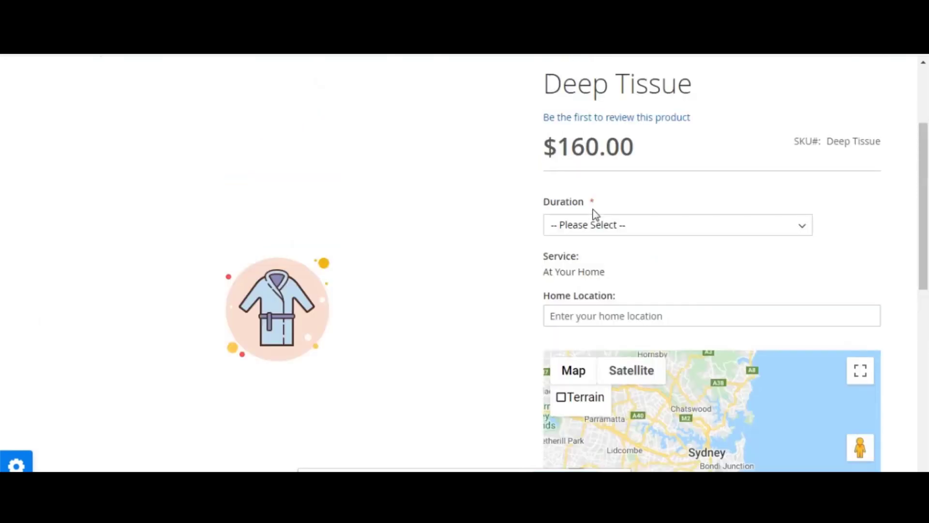
- Choose the 60 Mins +$180.00 duration for the Deep Tissue appointment
{"action": "left_click", "coordinate": [628, 229]}
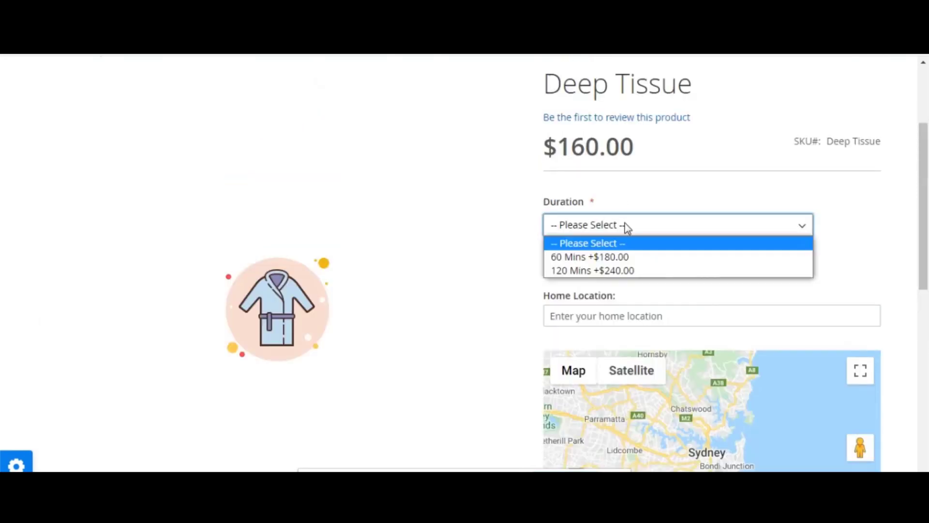
{"action": "left_click", "coordinate": [623, 257]}
{"action": "scroll", "coordinate": [620, 253], "scroll_direction": "down", "scroll_amount": 1}
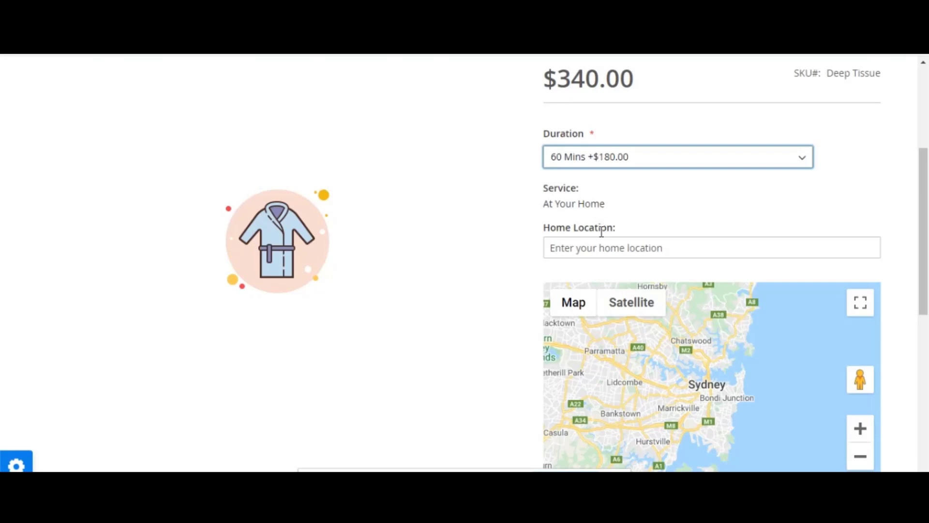
{"action": "left_click", "coordinate": [589, 245]}
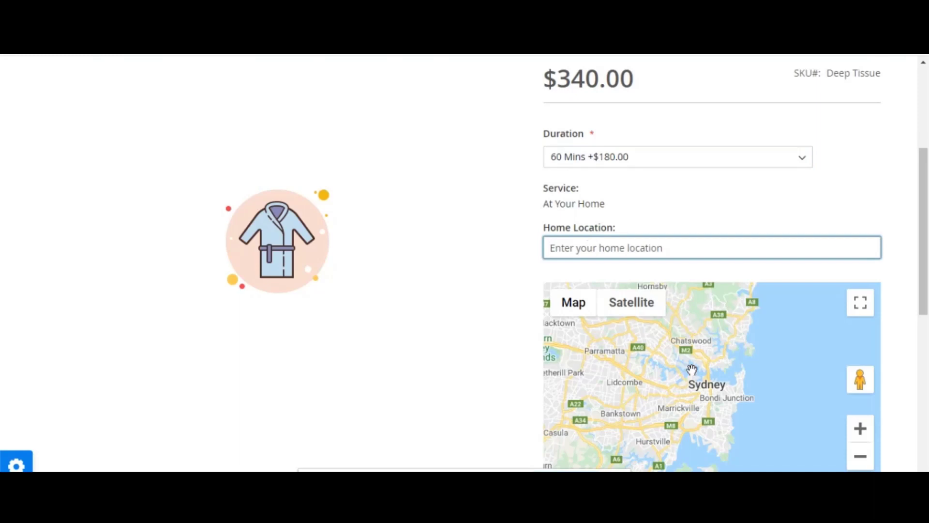
- Set the appointment date to 2021-02-27 and choose the 08:00 am - 09:00 am time slot
{"action": "scroll", "coordinate": [692, 370], "scroll_direction": "down", "scroll_amount": 3}
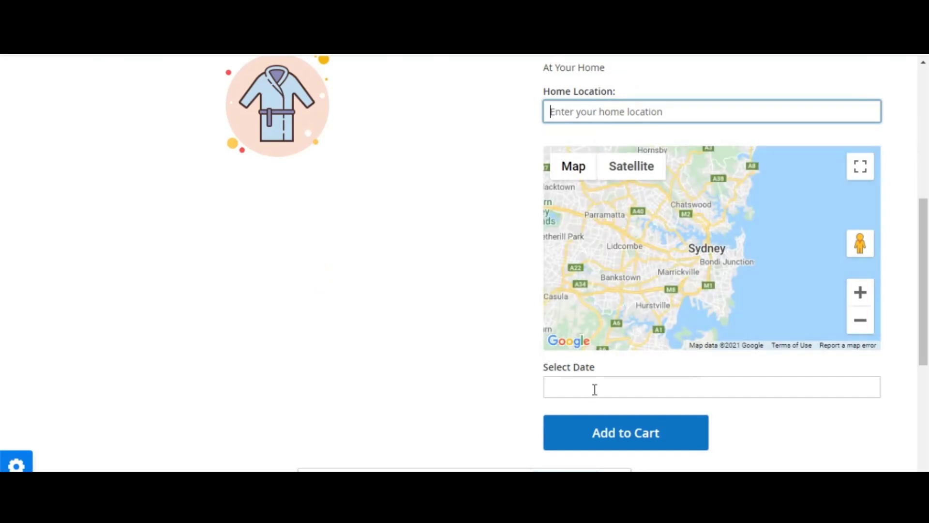
{"action": "left_click", "coordinate": [595, 390]}
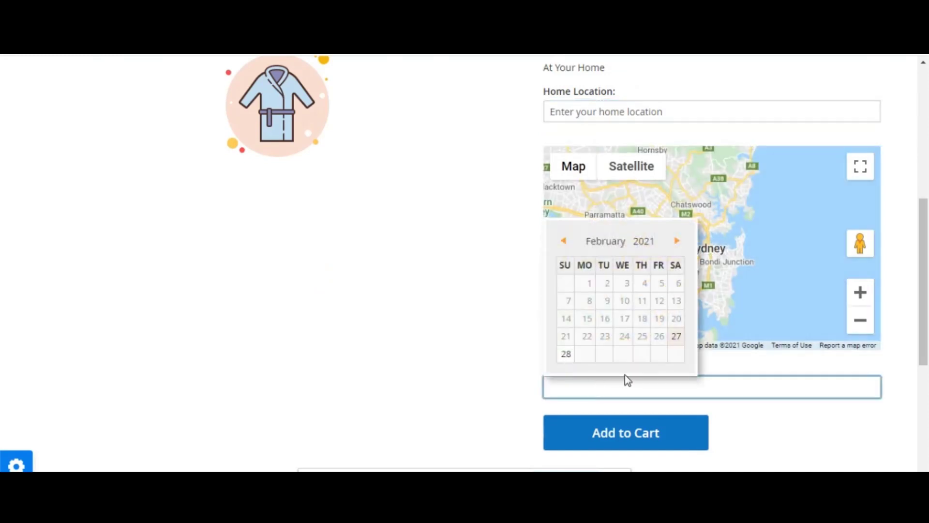
{"action": "left_click", "coordinate": [673, 341]}
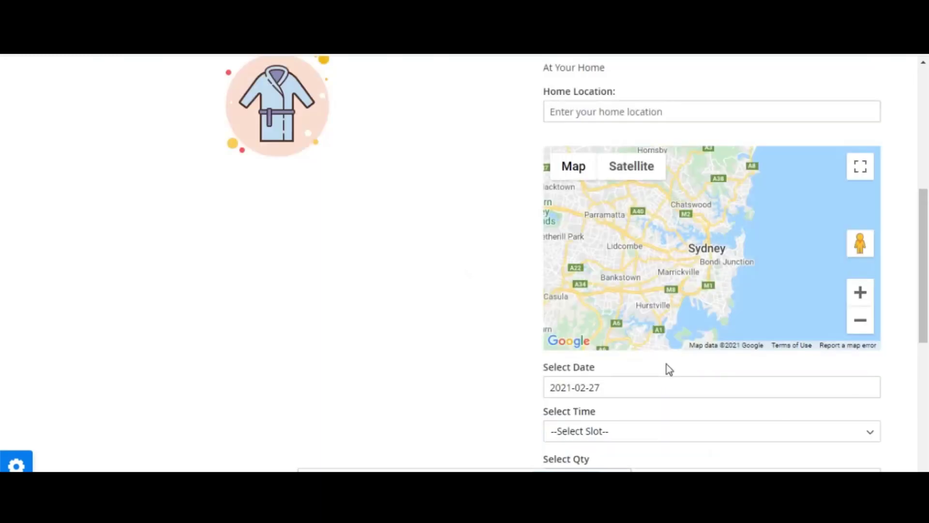
{"action": "scroll", "coordinate": [709, 402], "scroll_direction": "down", "scroll_amount": 1}
{"action": "scroll", "coordinate": [712, 397], "scroll_direction": "down", "scroll_amount": 3}
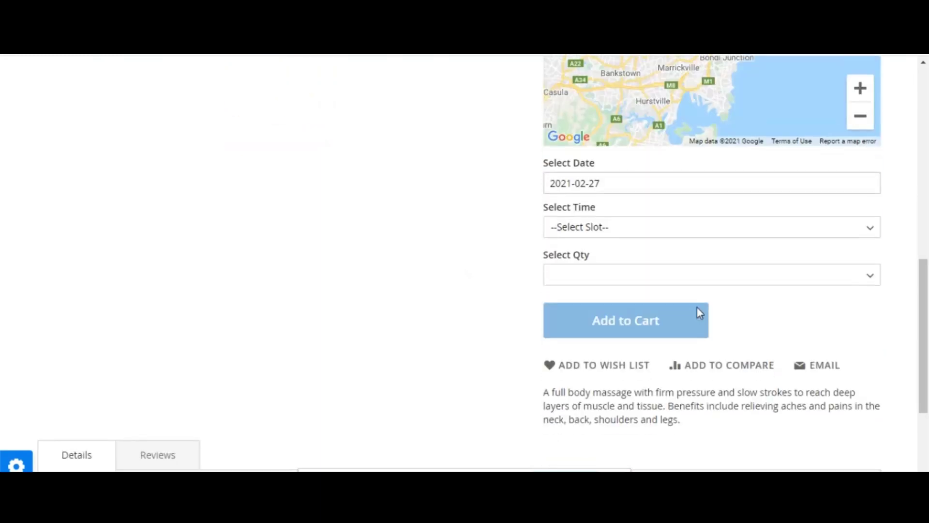
{"action": "left_click", "coordinate": [667, 231]}
{"action": "left_click", "coordinate": [658, 264]}
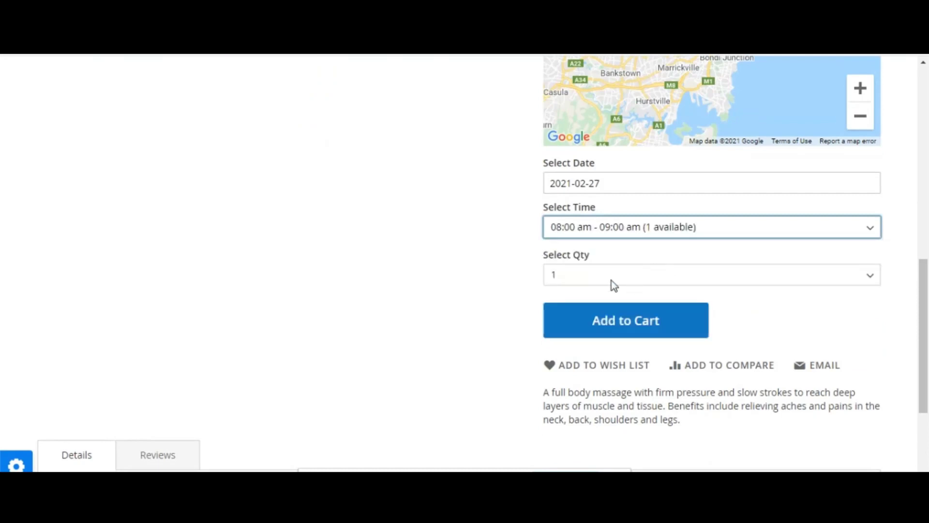
- Enter lucknow as the home location, submit it and dismiss the resulting alert
{"action": "scroll", "coordinate": [611, 280], "scroll_direction": "up", "scroll_amount": 7}
{"action": "left_click", "coordinate": [636, 252]}
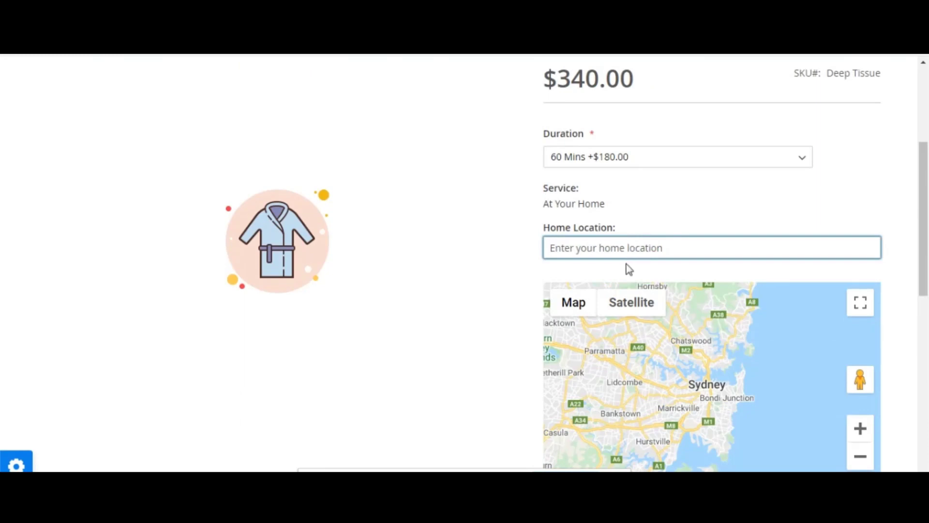
{"action": "type", "text": "lucknow"}
{"action": "key", "text": "BackSpace"}
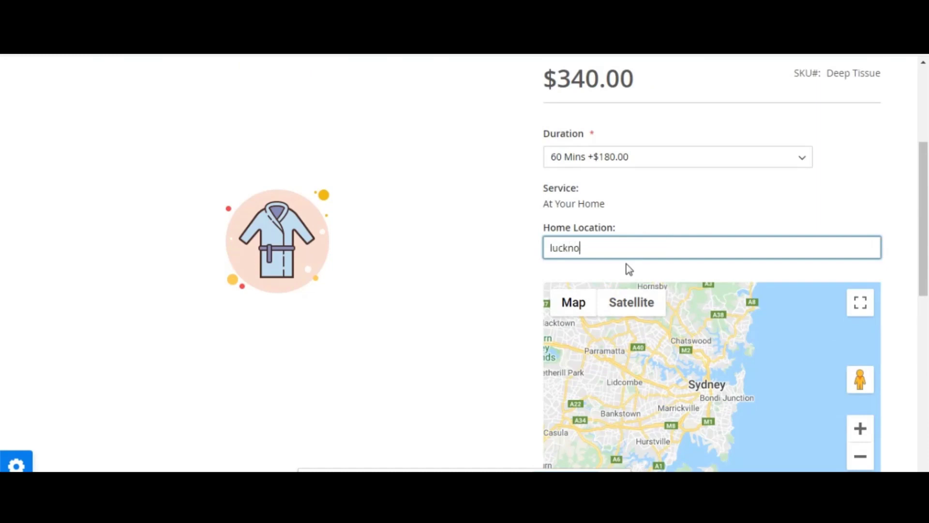
{"action": "type", "text": "w"}
{"action": "key", "text": "Return"}
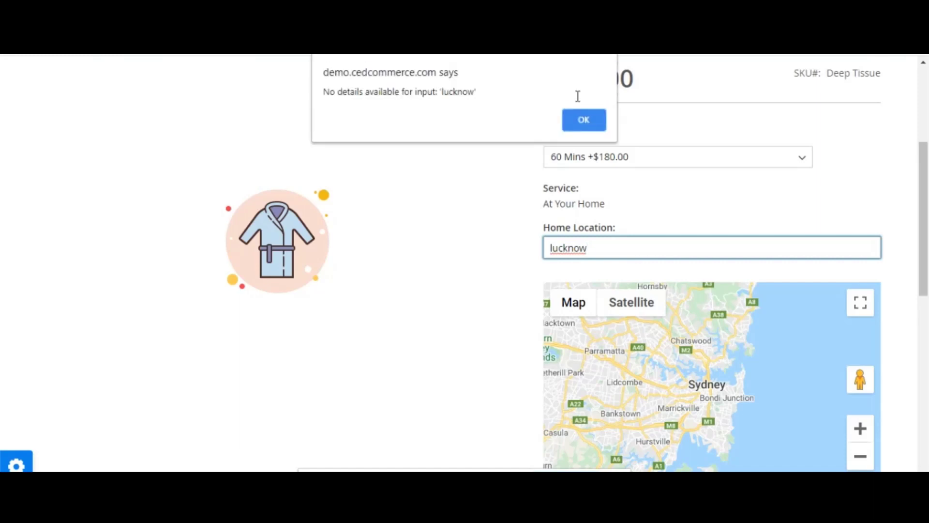
{"action": "left_click", "coordinate": [582, 119]}
- Explore the Sydney coast on the location map in Street View, including full screen and a closer view
{"action": "left_click", "coordinate": [718, 387]}
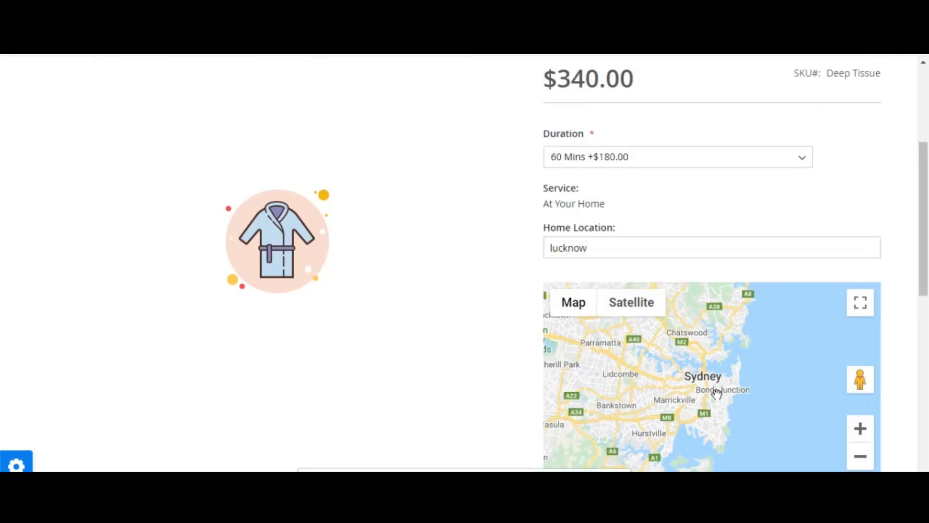
{"action": "scroll", "coordinate": [647, 387], "scroll_direction": "up", "scroll_amount": 5}
{"action": "scroll", "coordinate": [653, 385], "scroll_direction": "down", "scroll_amount": 7}
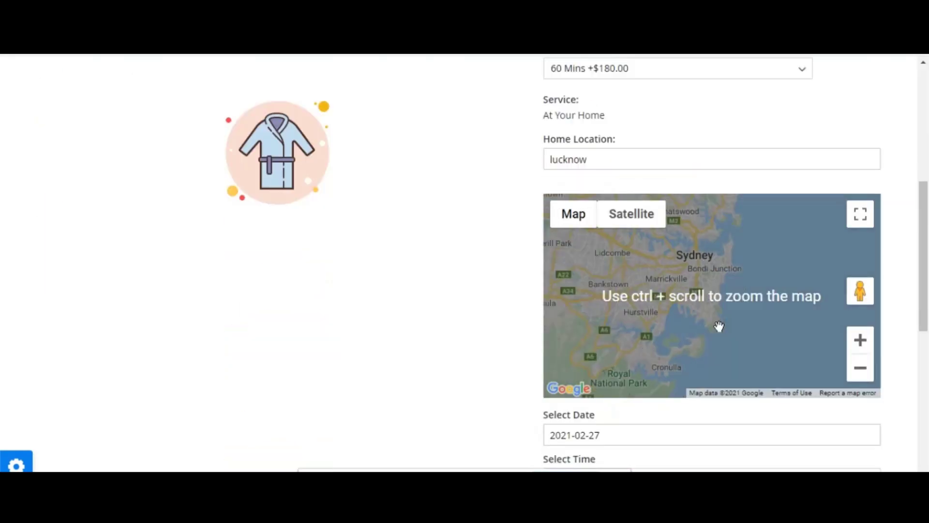
{"action": "left_click_drag", "start_coordinate": [865, 293], "coordinate": [656, 281]}
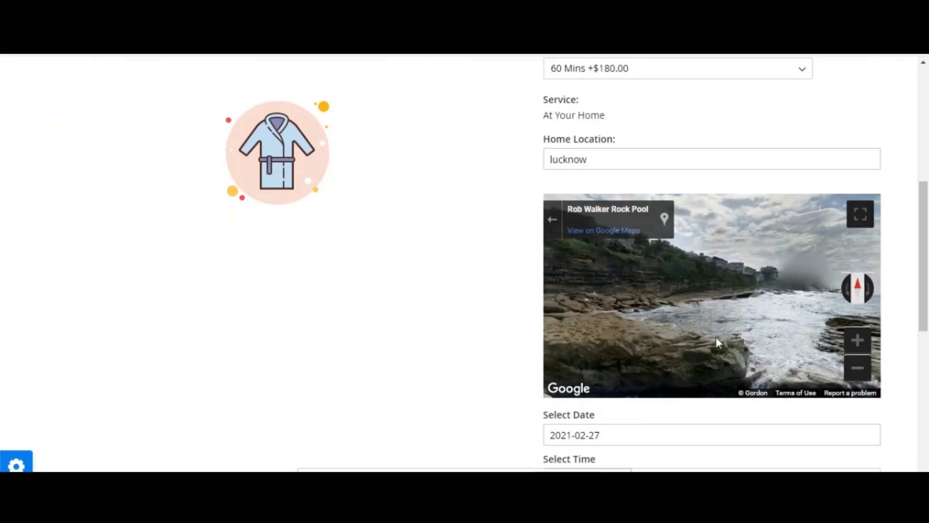
{"action": "left_click", "coordinate": [860, 214]}
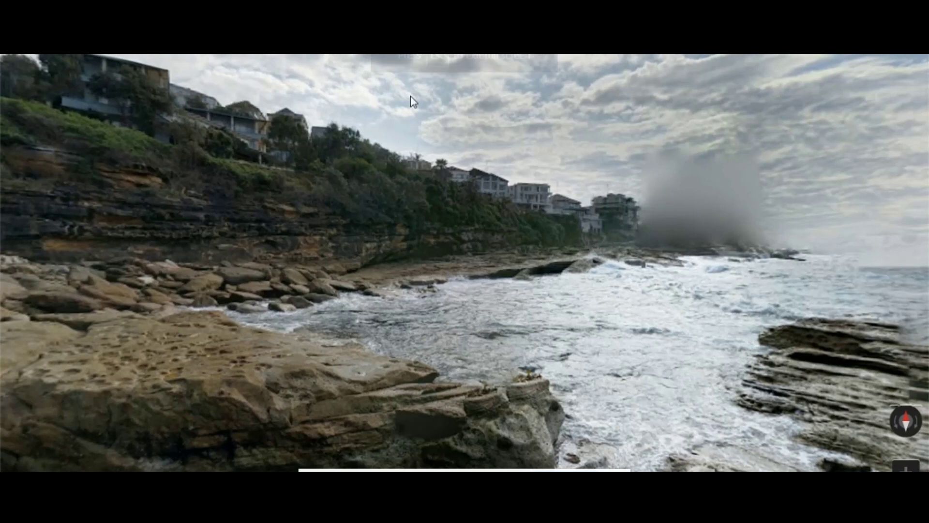
{"action": "key", "text": "Escape"}
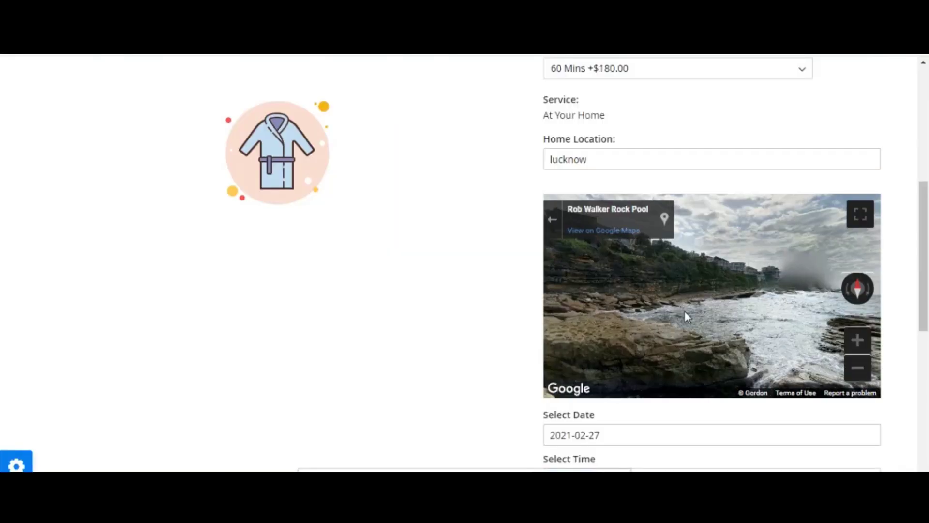
{"action": "left_click", "coordinate": [686, 318]}
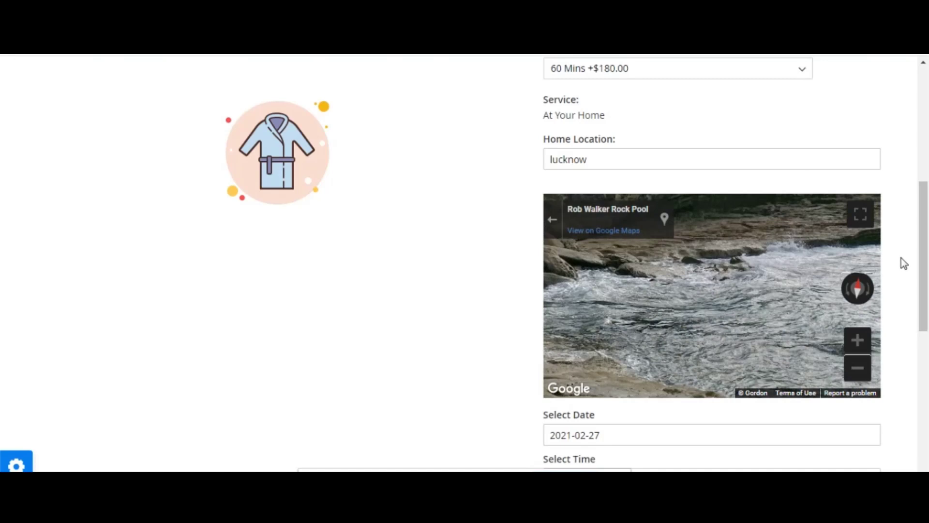
- Add the Deep Tissue appointment to the cart and check the mini cart's contents
{"action": "scroll", "coordinate": [883, 276], "scroll_direction": "down", "scroll_amount": 5}
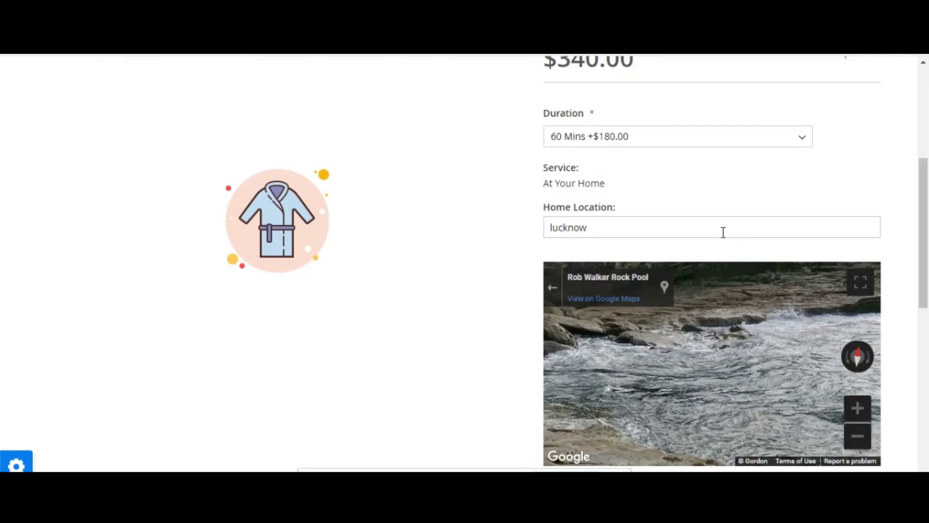
{"action": "scroll", "coordinate": [719, 243], "scroll_direction": "down", "scroll_amount": 4}
{"action": "left_click", "coordinate": [639, 438]}
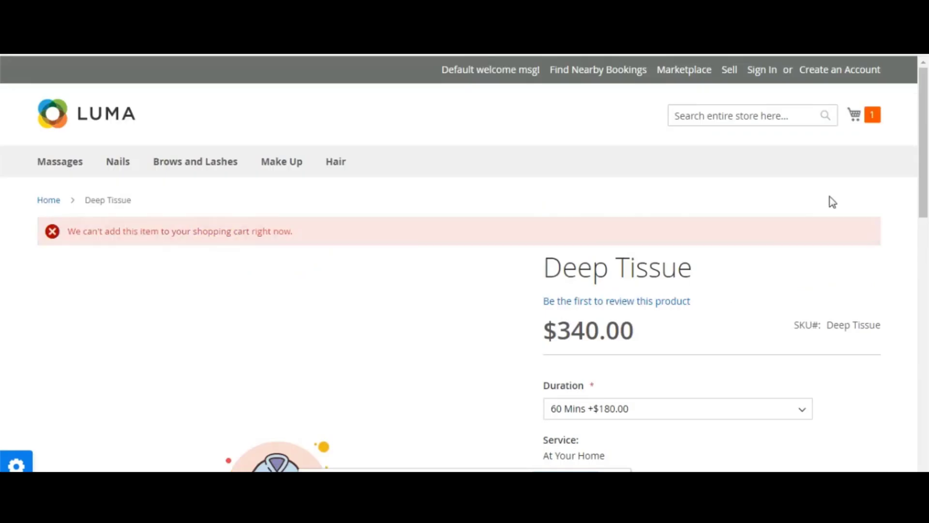
{"action": "left_click", "coordinate": [866, 114]}
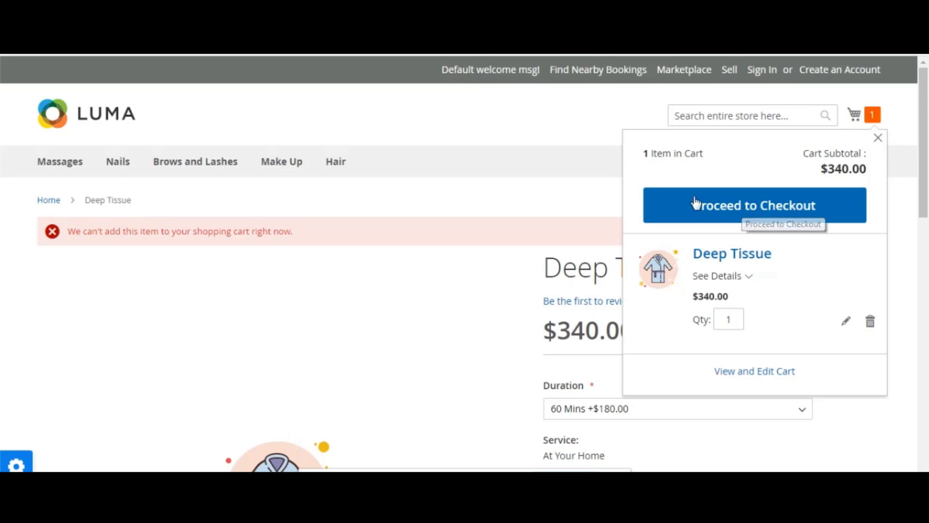
{"action": "left_click", "coordinate": [545, 188]}
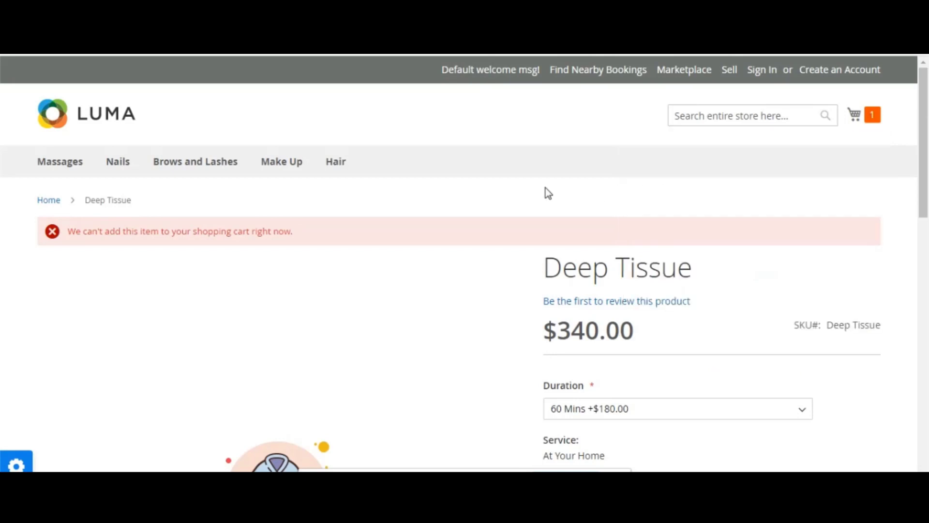